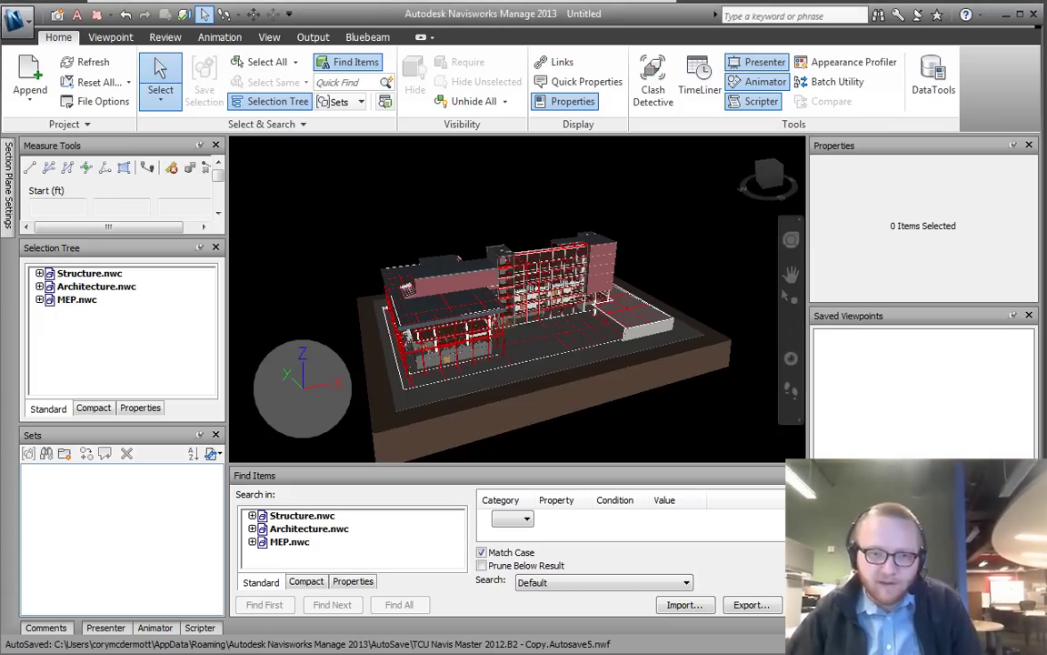
Step: Close Find Items, Properties and Saved Viewpoints, widen the 3D view, and float Plan View as a resized window
key(shift+F3)
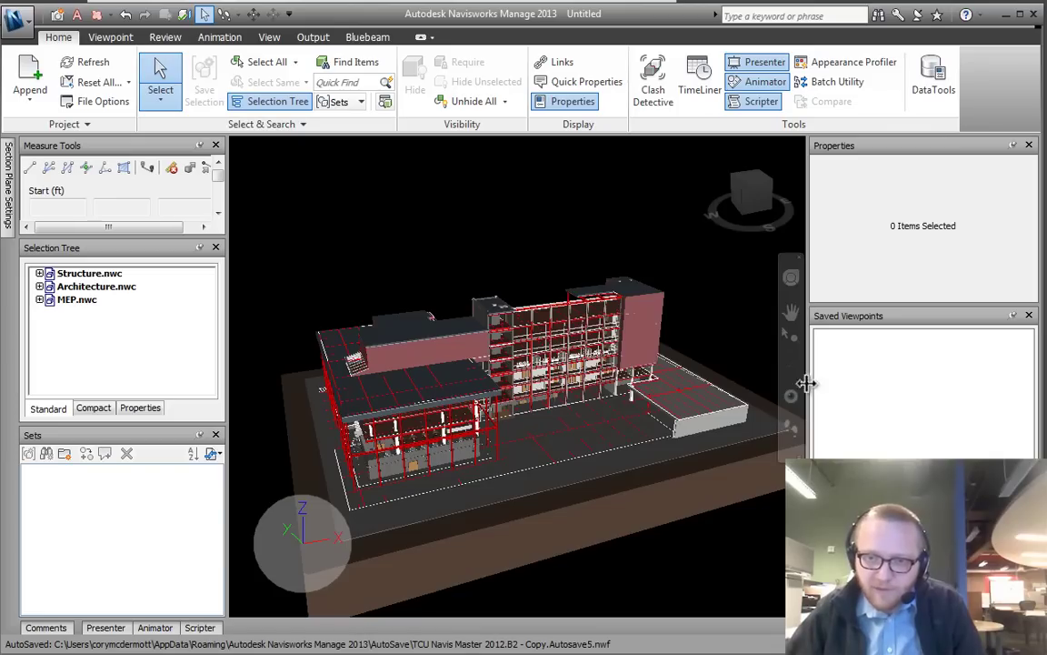
drag(807, 385, 857, 409)
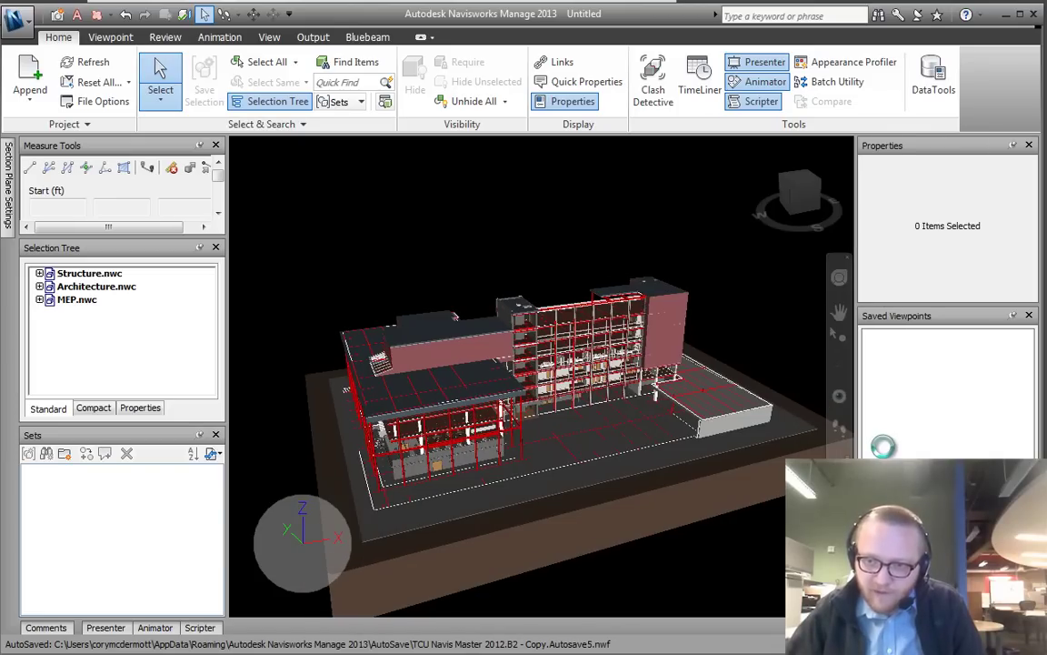
click(1029, 146)
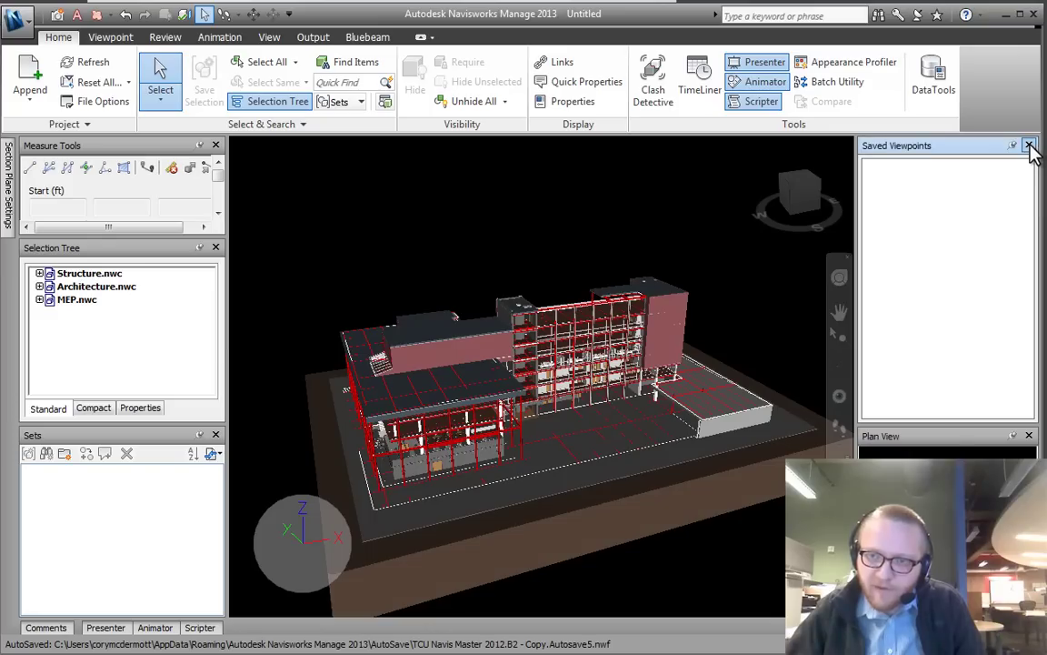
click(1030, 145)
drag(987, 150, 963, 455)
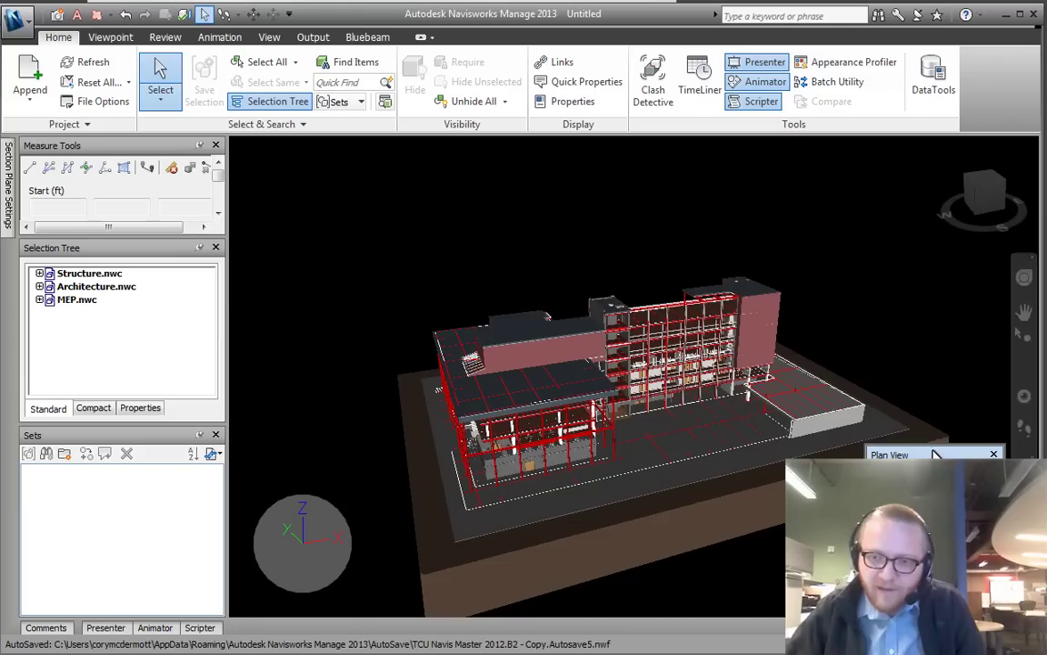
drag(867, 448, 835, 403)
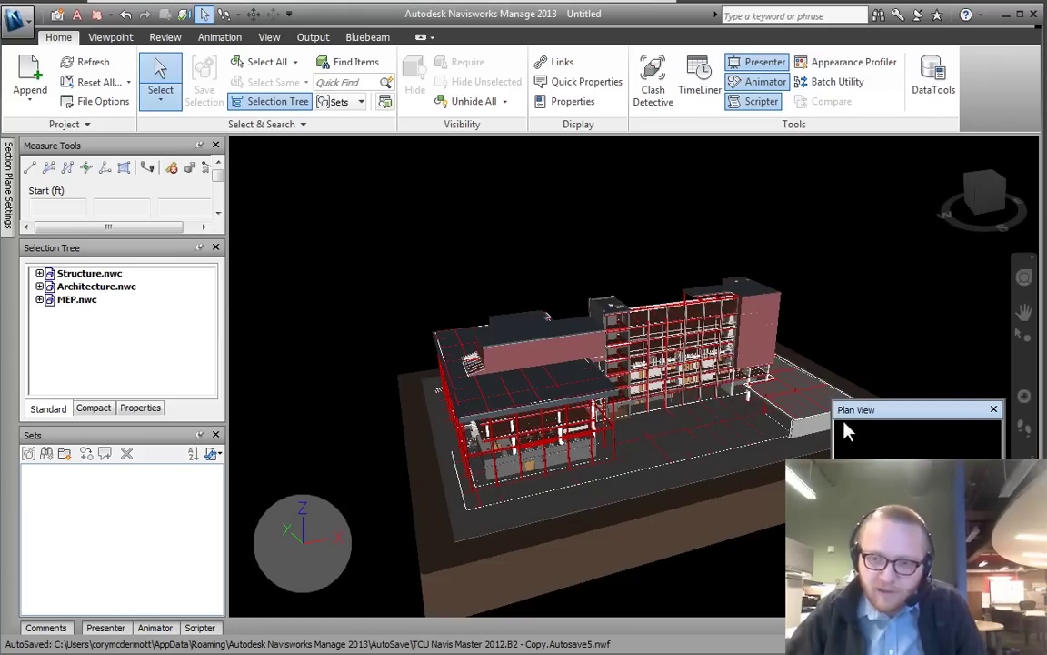
Step: Select concrete slabs, including the large 1ST FLOOR slab, then clear the selection
click(824, 411)
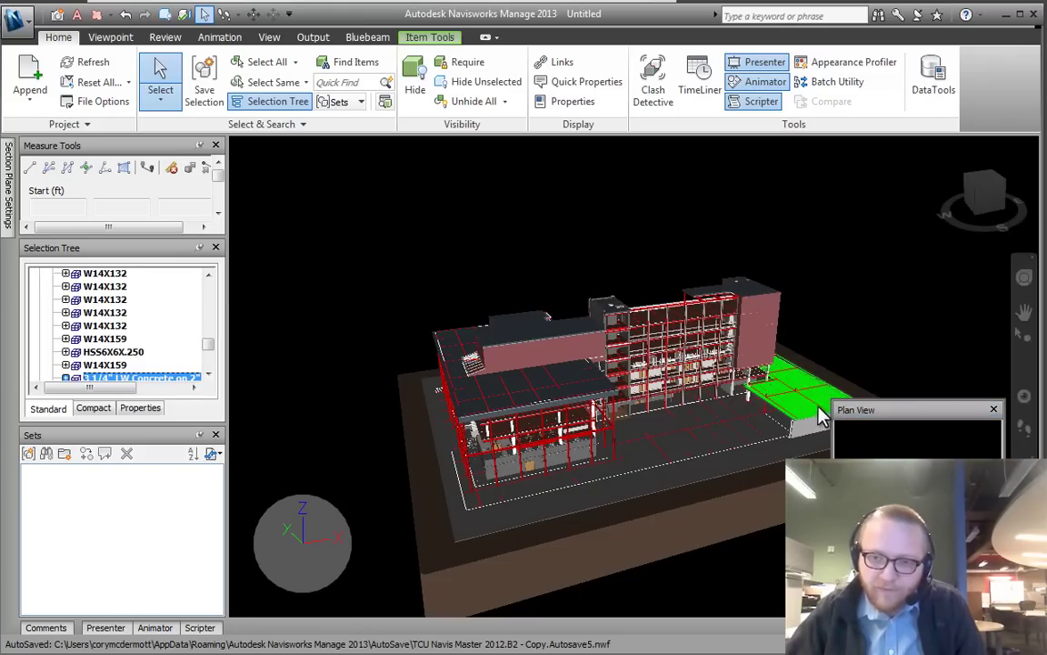
click(741, 444)
scroll(703, 455, down, 1)
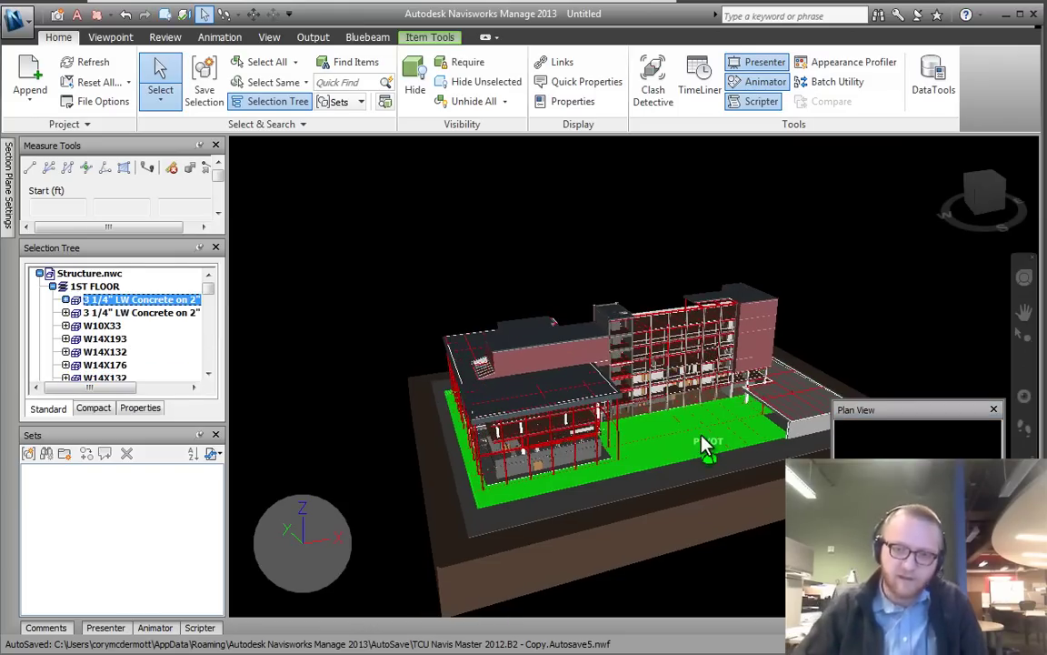
click(369, 498)
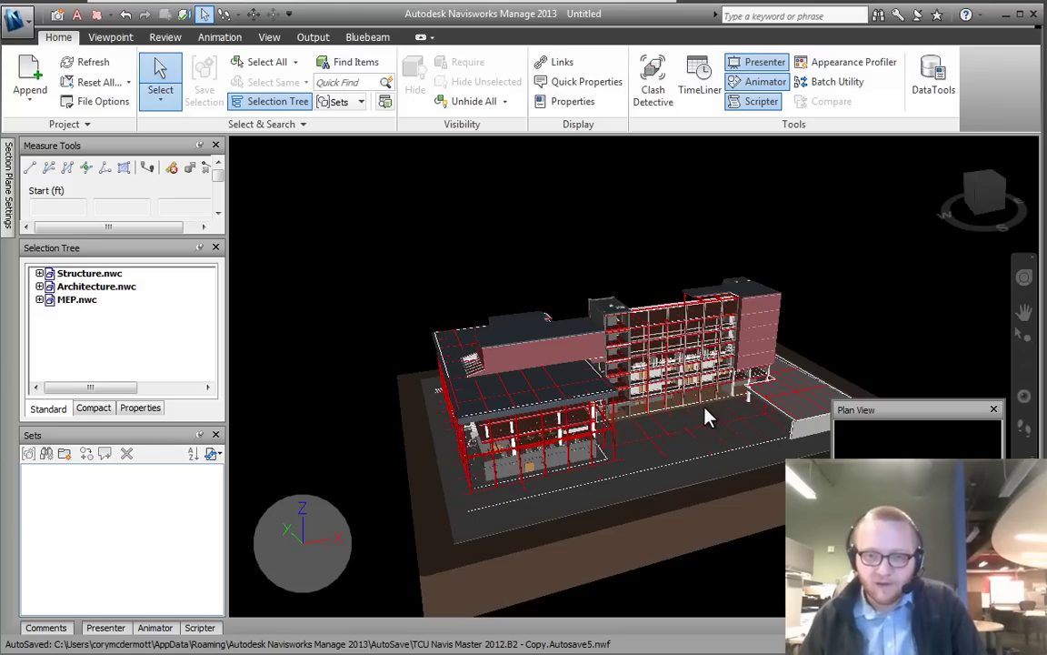
Step: Zoom in and out on the building and pan it right to show the near roof
scroll(669, 348, down, 3)
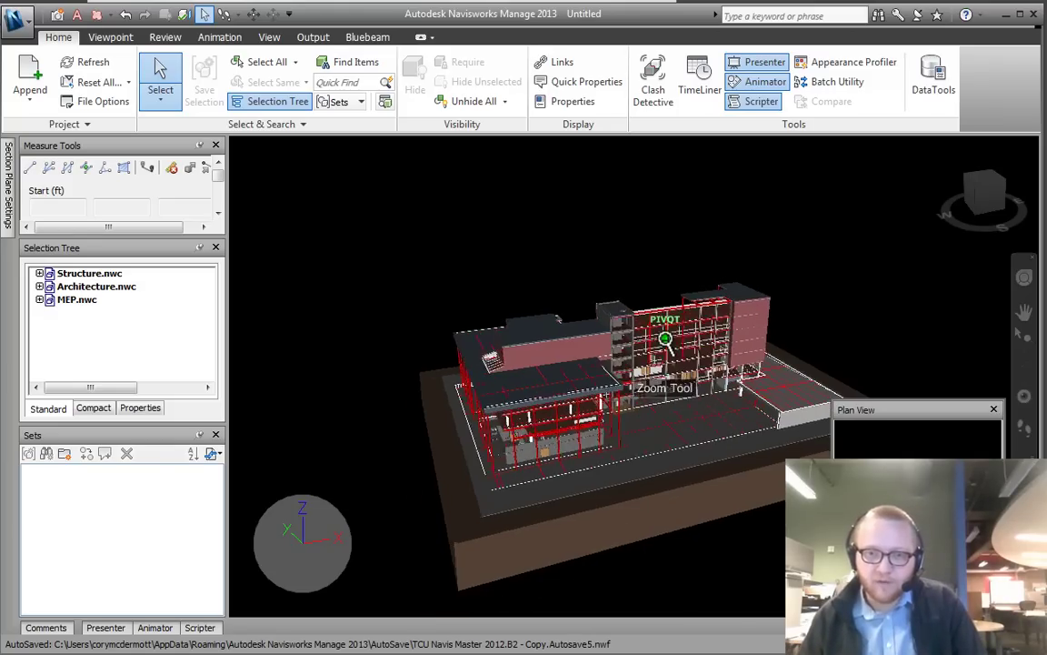
scroll(664, 339, up, 5)
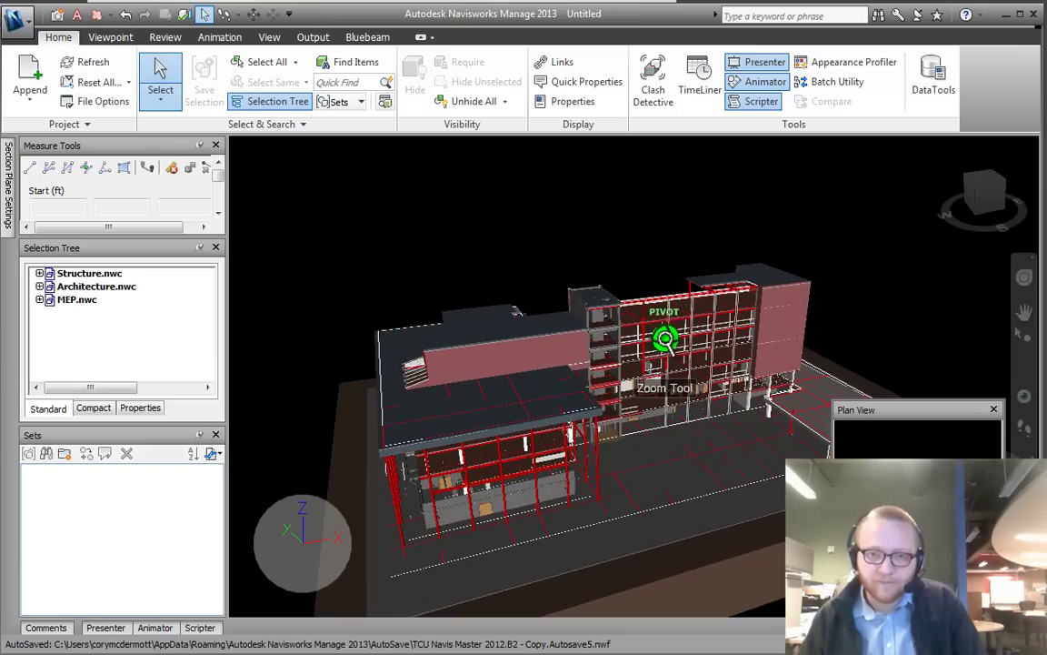
scroll(665, 339, up, 2)
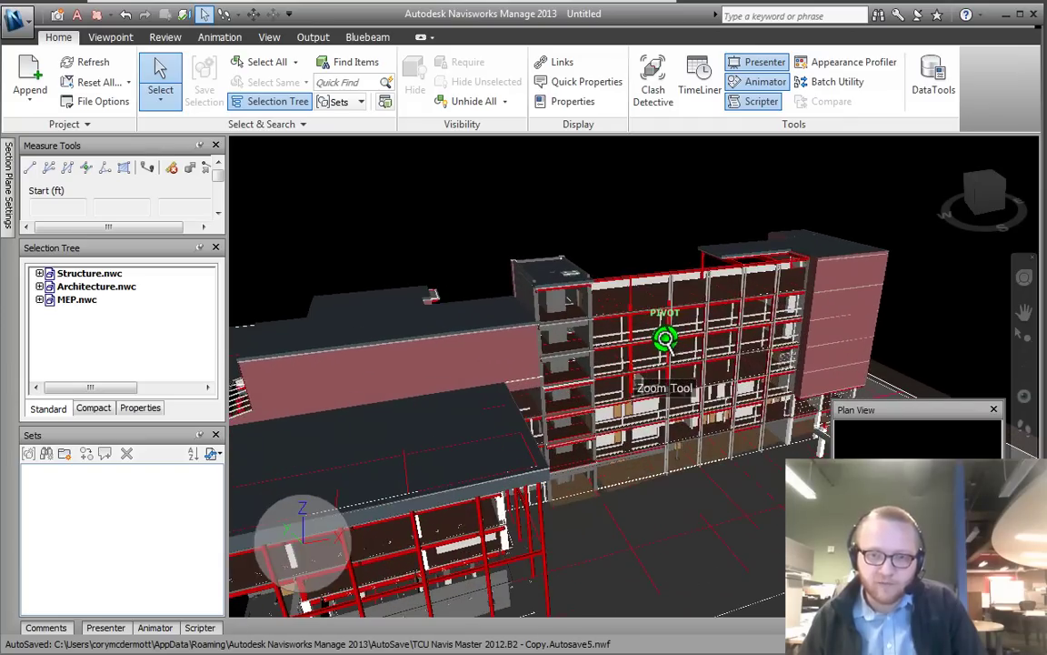
scroll(665, 339, up, 3)
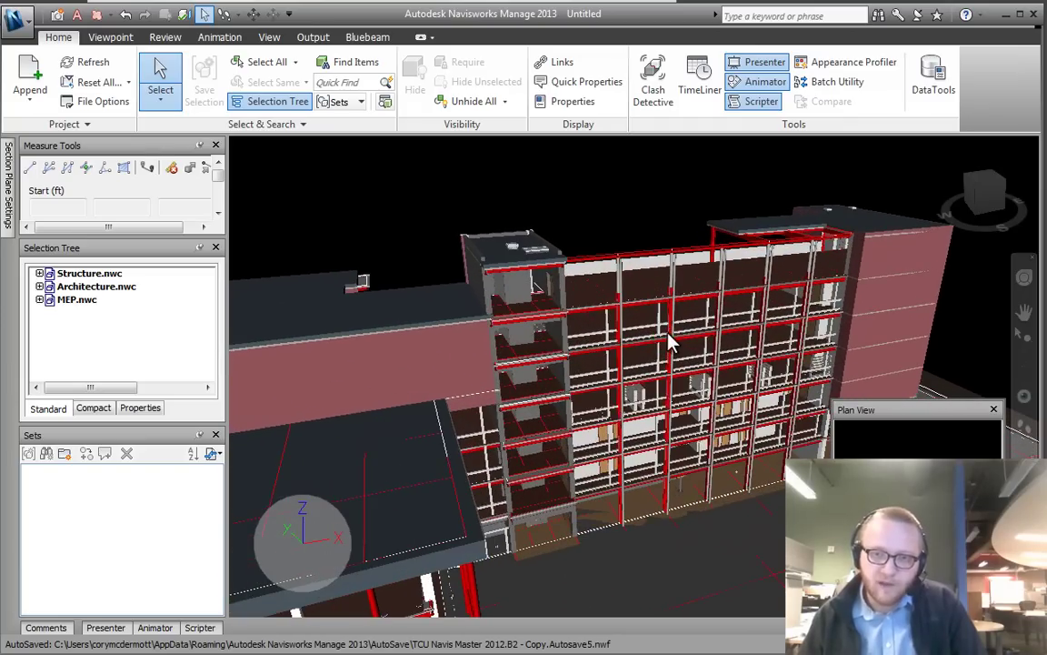
scroll(458, 355, up, 5)
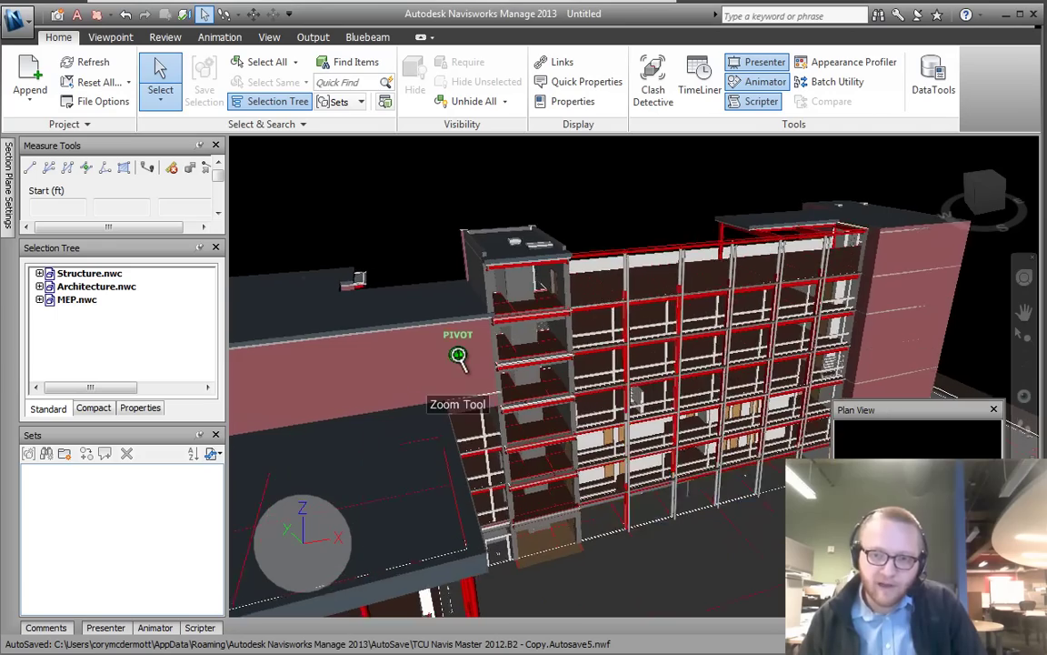
scroll(458, 356, down, 6)
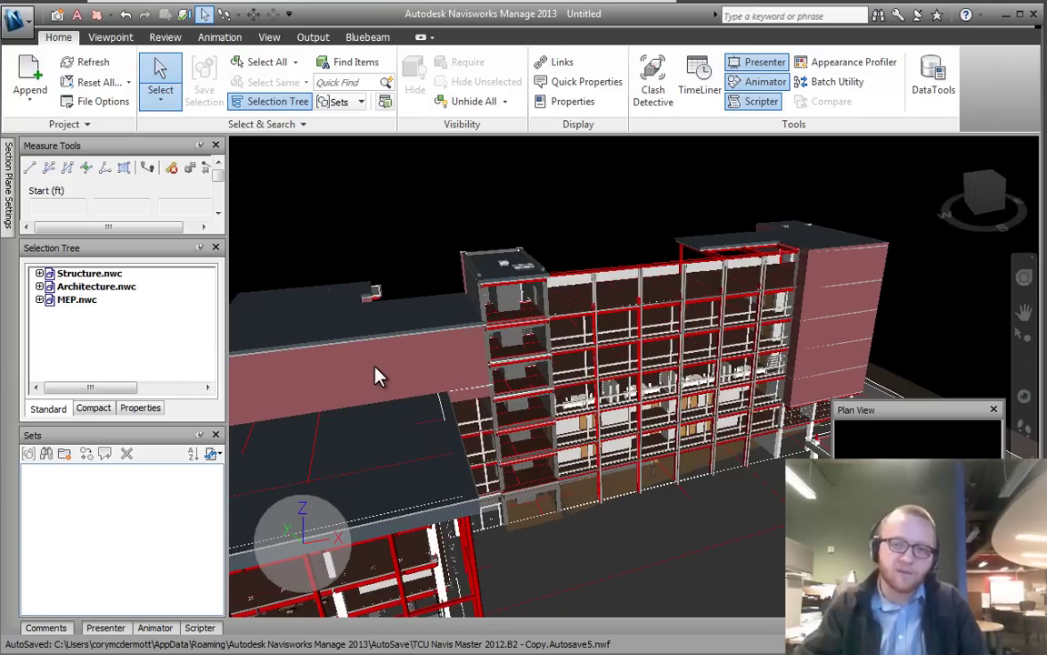
middle_drag(388, 352, 470, 357)
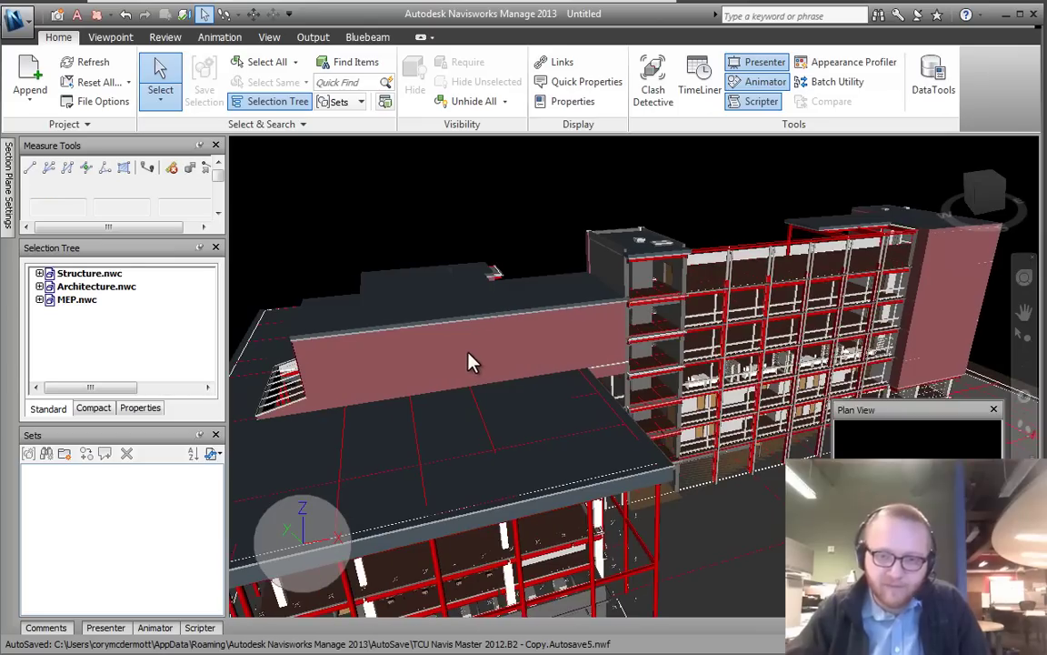
Step: Zoom in and out around the pivot to close in on the tall multistorey wing
scroll(470, 362, up, 2)
scroll(470, 361, down, 2)
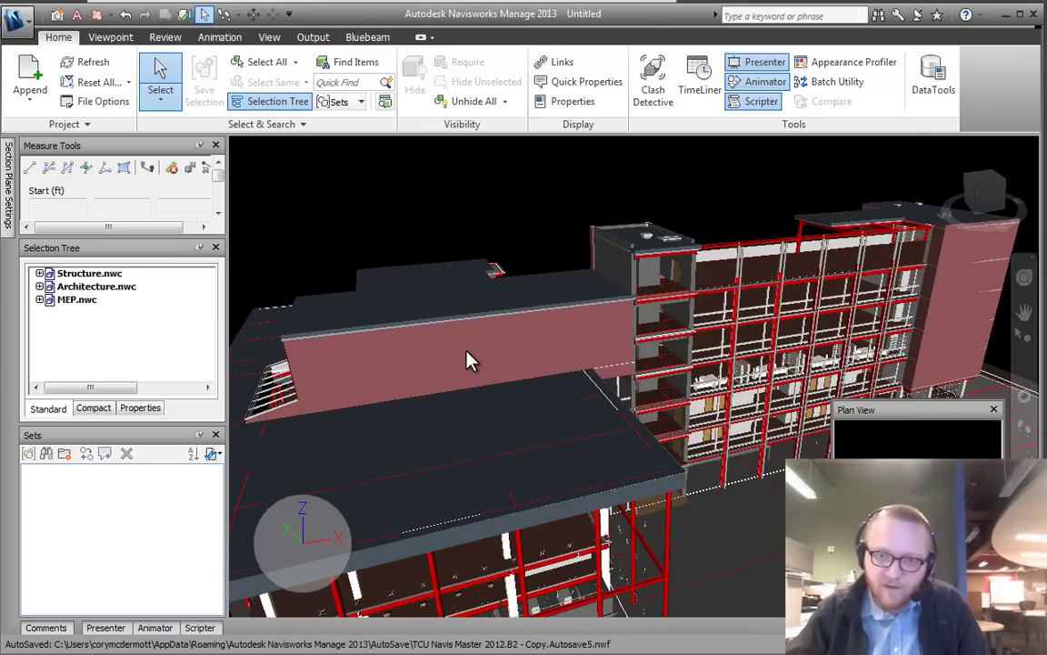
scroll(467, 356, up, 3)
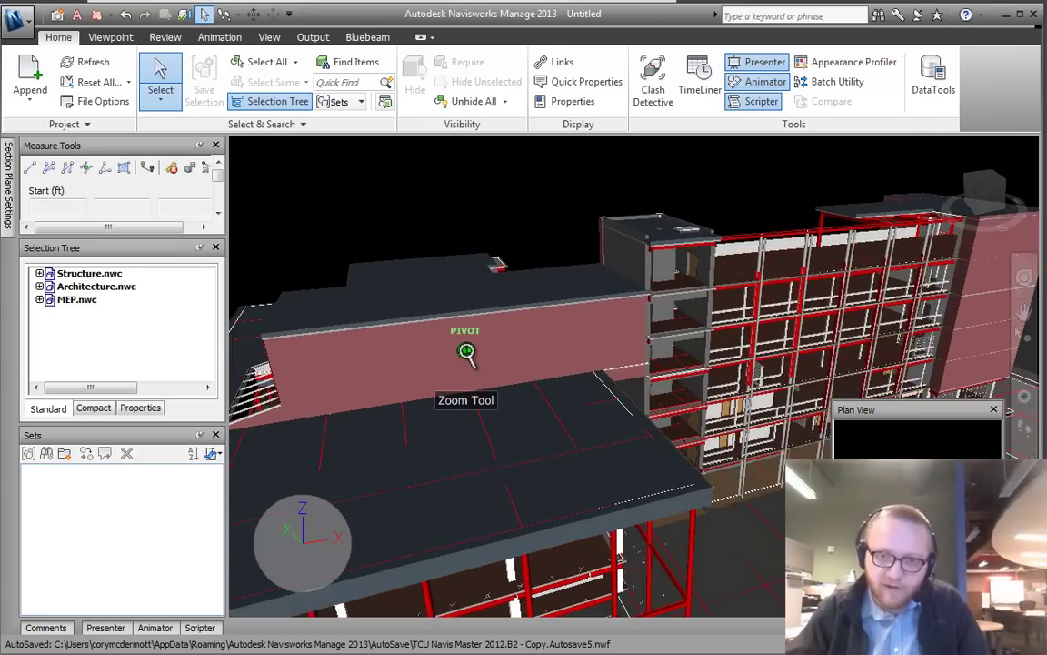
scroll(467, 351, up, 5)
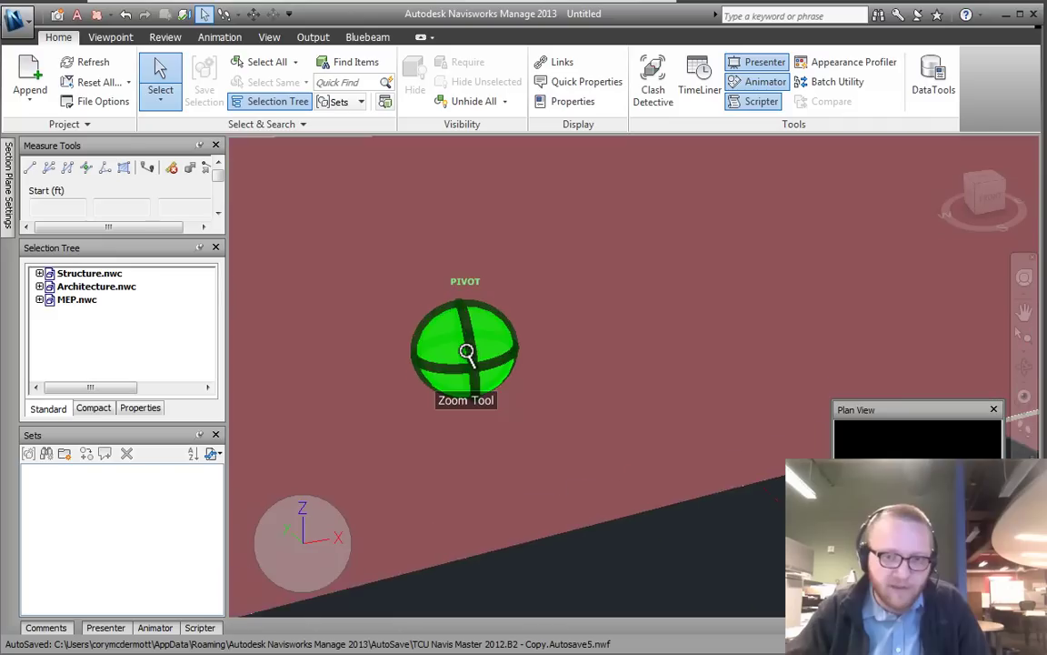
scroll(466, 351, down, 6)
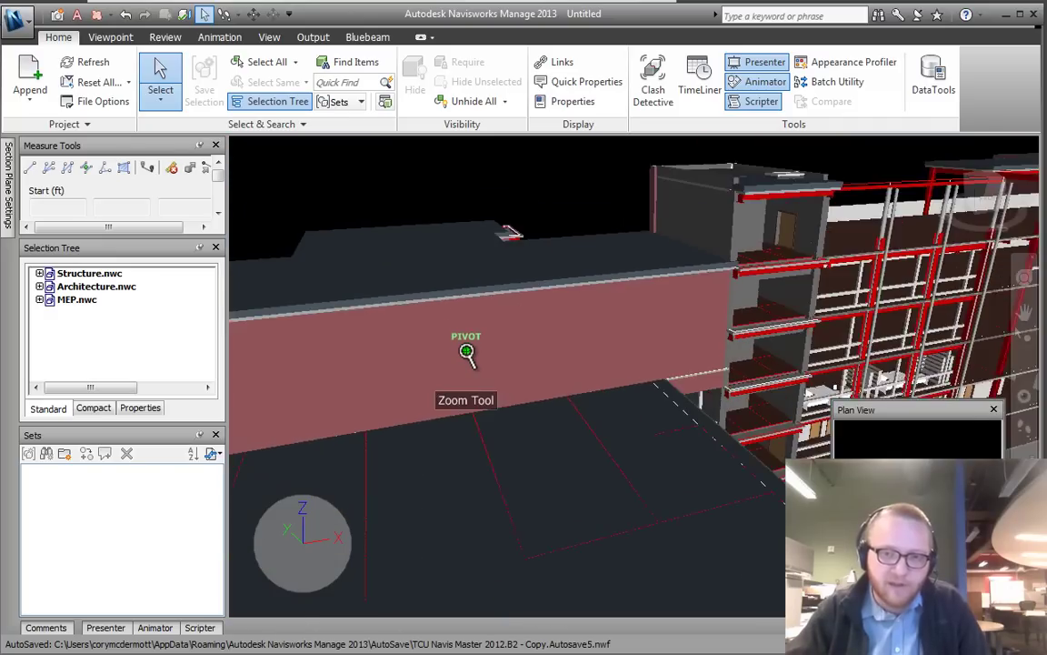
scroll(467, 352, down, 3)
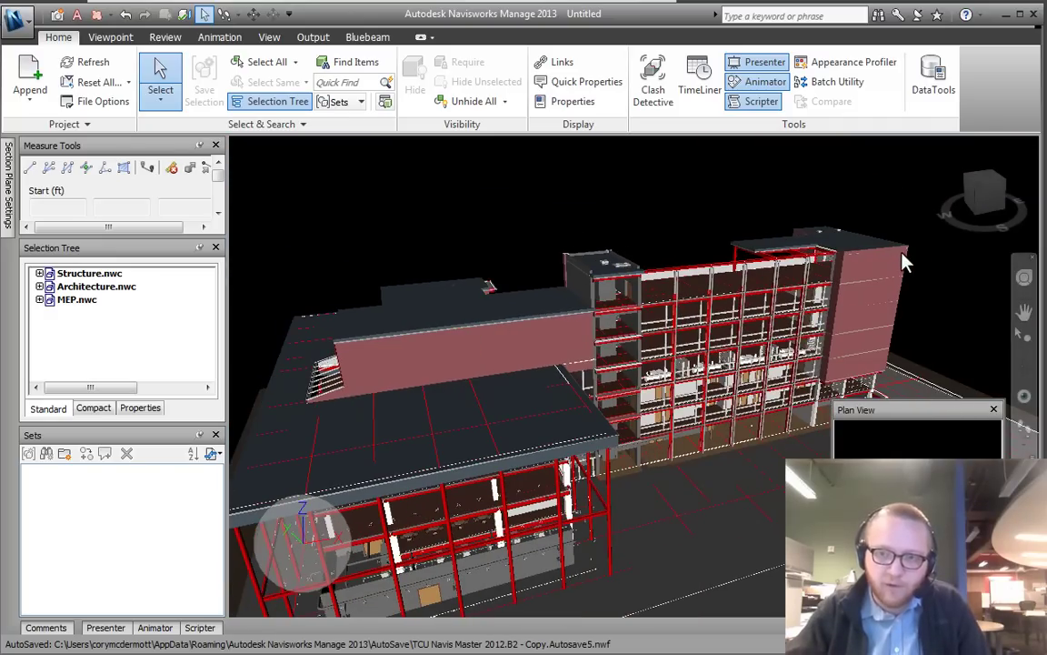
scroll(902, 255, up, 5)
scroll(902, 256, up, 3)
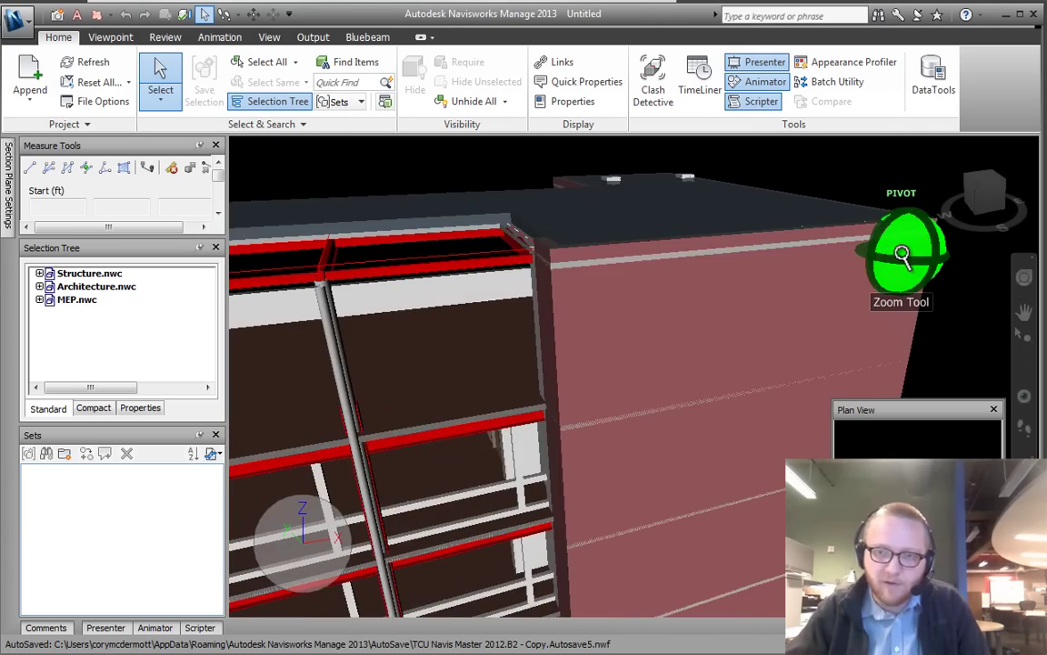
scroll(902, 256, down, 5)
scroll(902, 256, down, 5)
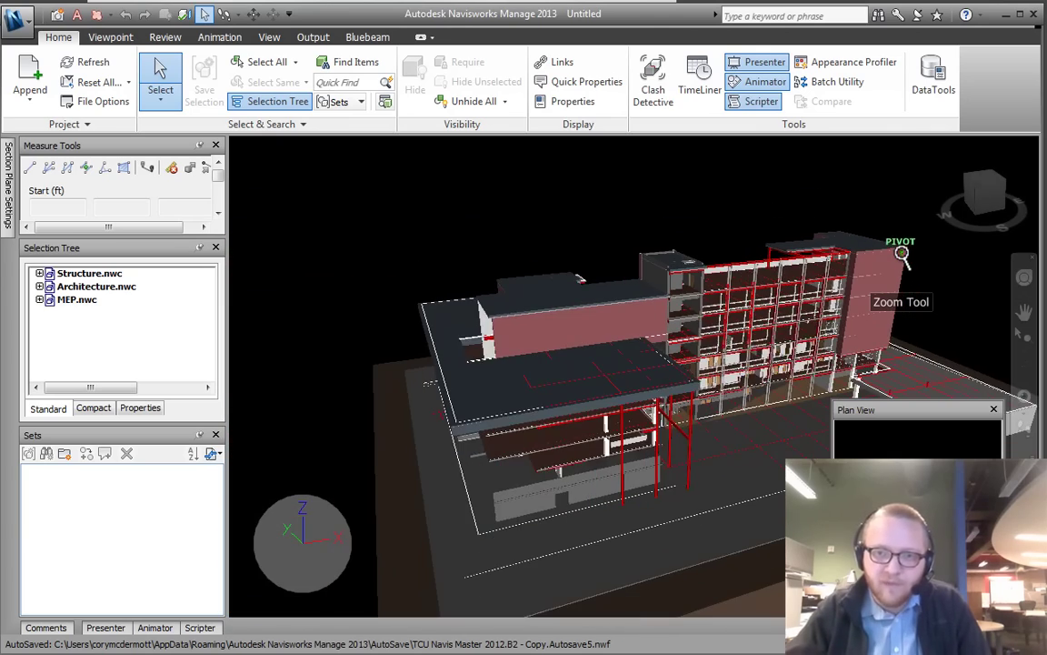
scroll(756, 197, down, 1)
scroll(755, 197, up, 8)
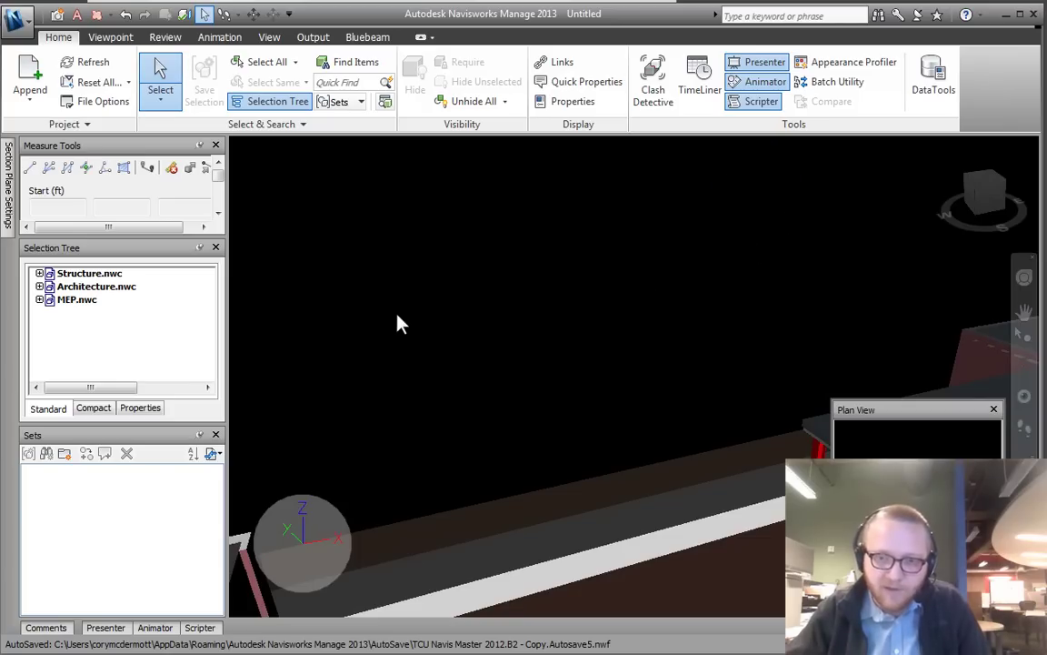
Step: Pan the building right to reveal its left wing and adjust the zoom
scroll(397, 316, down, 6)
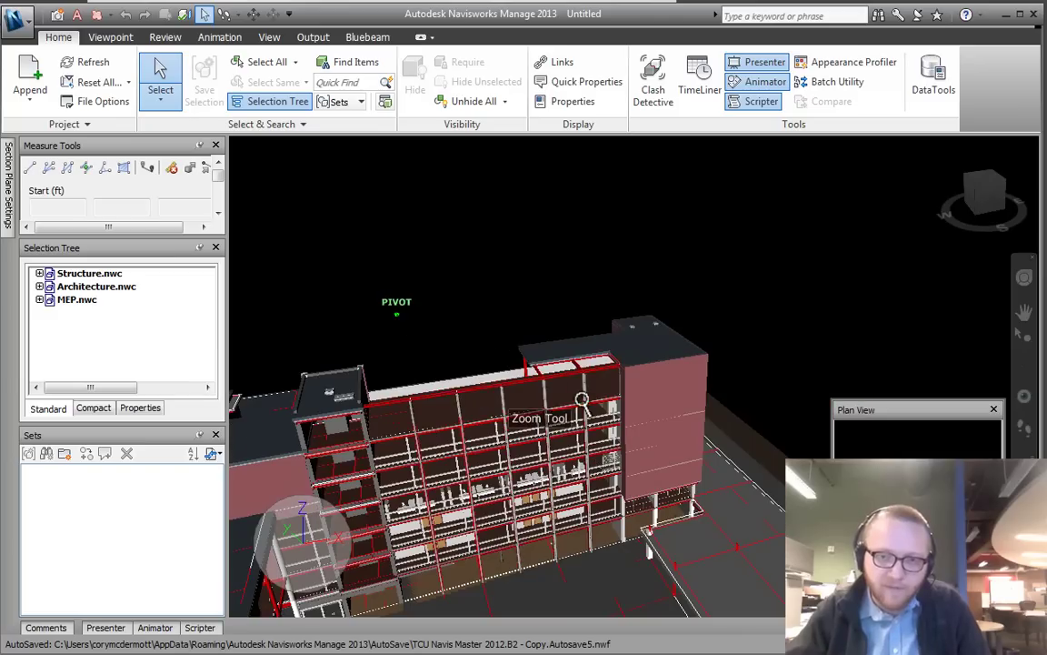
middle_drag(582, 400, 729, 393)
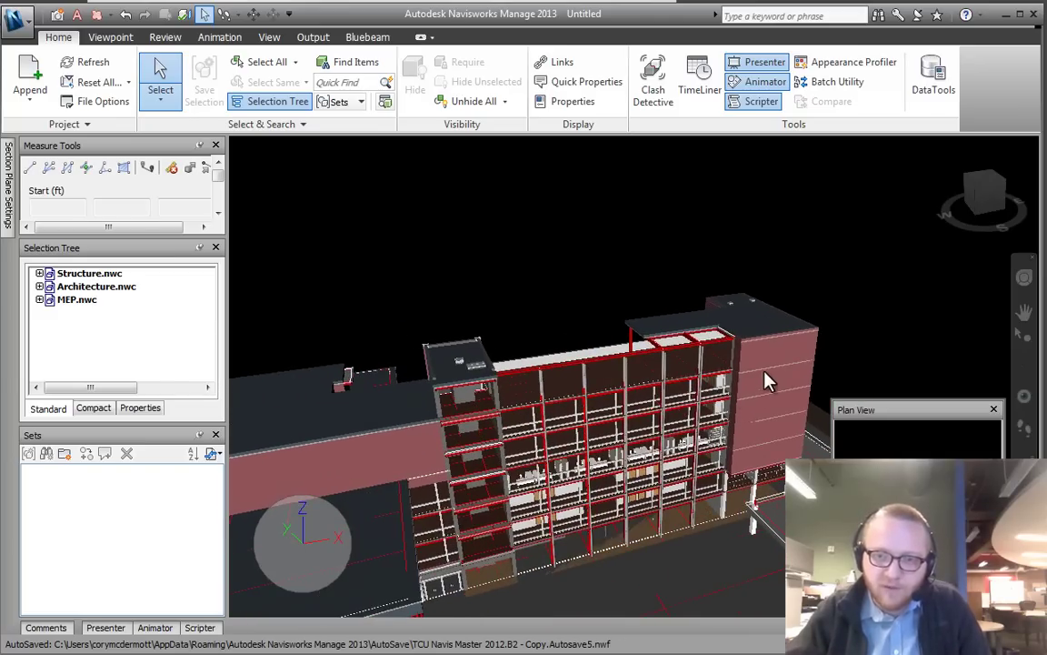
scroll(766, 373, down, 4)
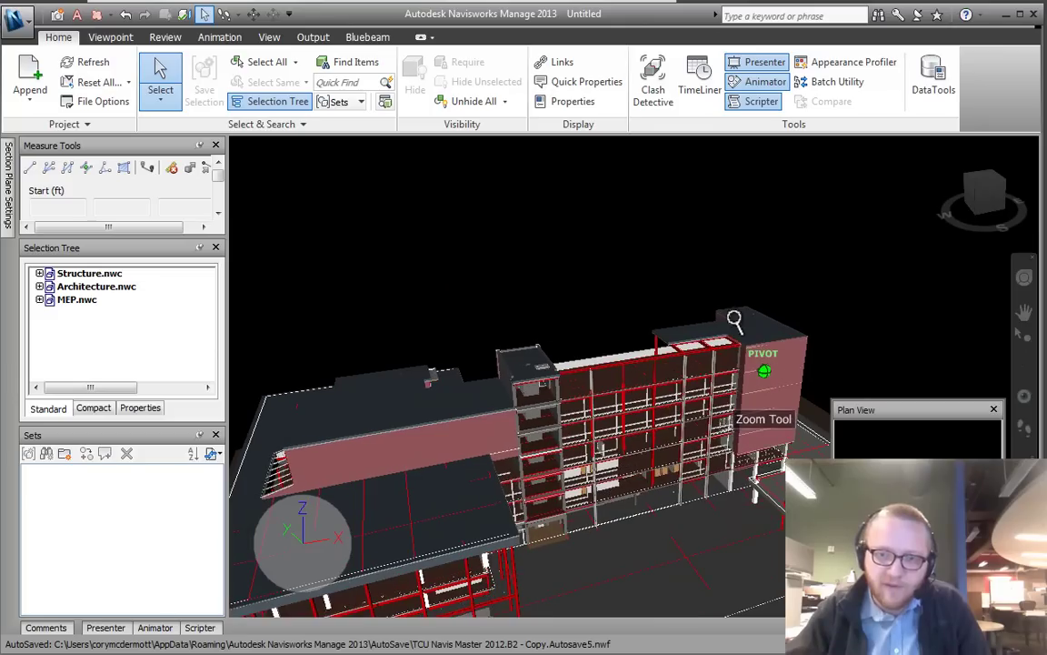
scroll(765, 373, up, 2)
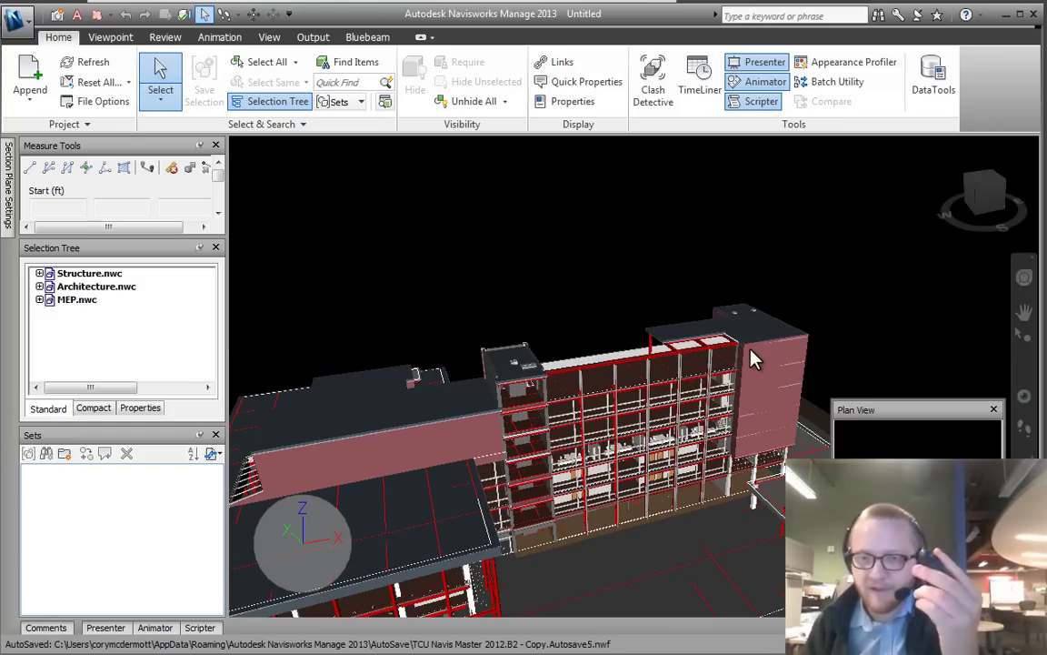
Step: Pan the building left, orbit slightly and scroll-zoom to frame the multistorey wing's exposed floors
scroll(753, 357, down, 1)
middle_drag(753, 357, 509, 454)
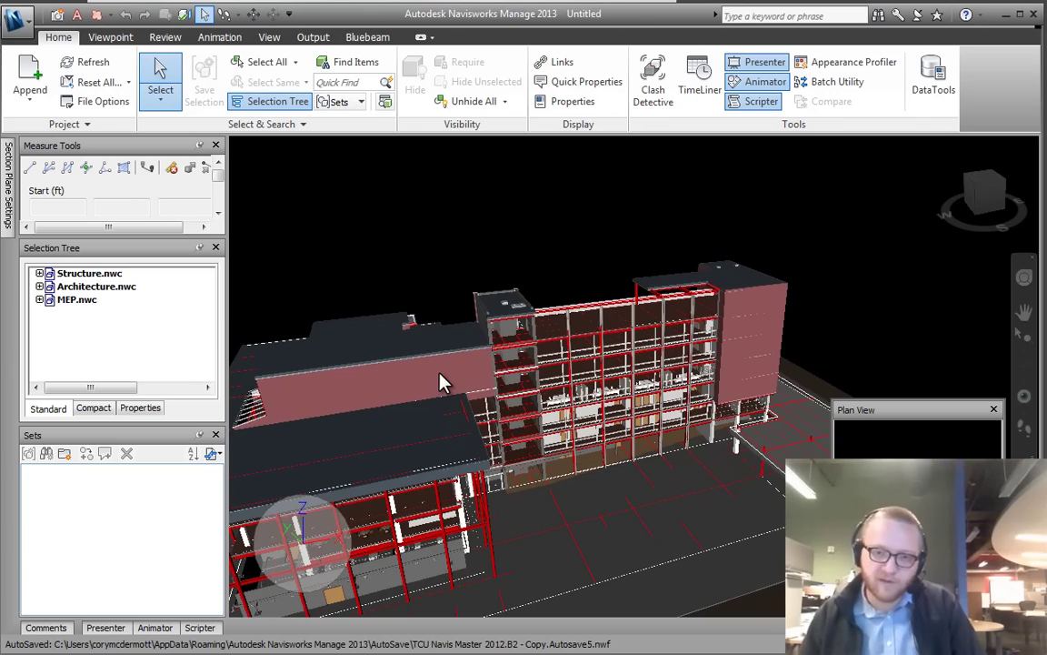
mouse_move(444, 379)
shift+middle_down()
mouse_move(474, 390)
mouse_move(515, 369)
mouse_move(468, 319)
mouse_move(379, 307)
mouse_move(295, 412)
mouse_move(461, 390)
mouse_move(461, 379)
mouse_move(439, 381)
mouse_move(445, 391)
shift+middle_up()
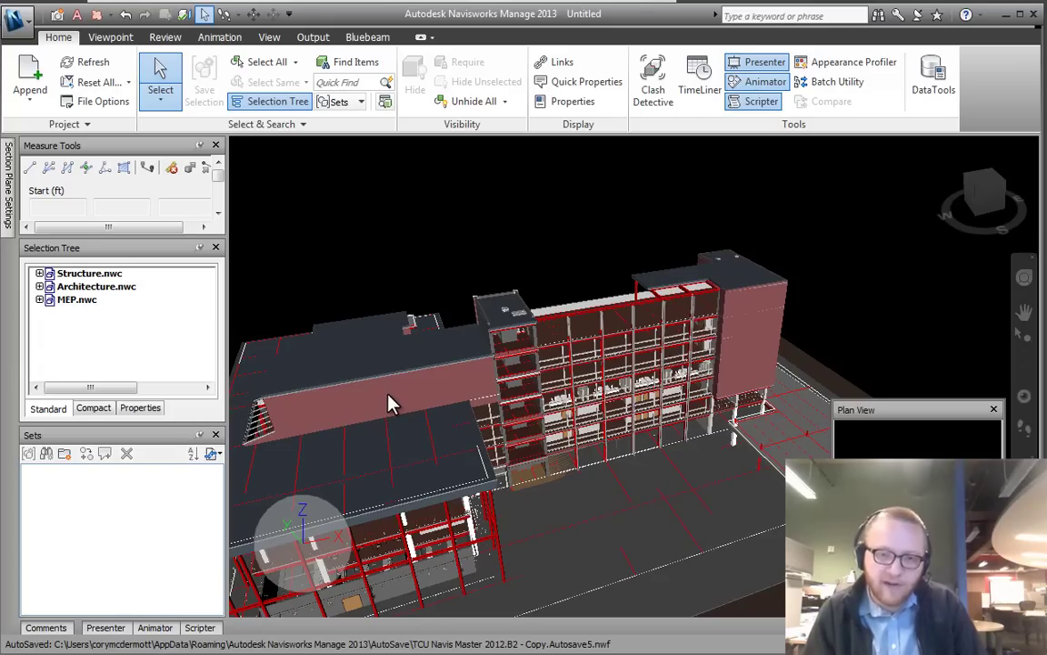
scroll(389, 403, up, 2)
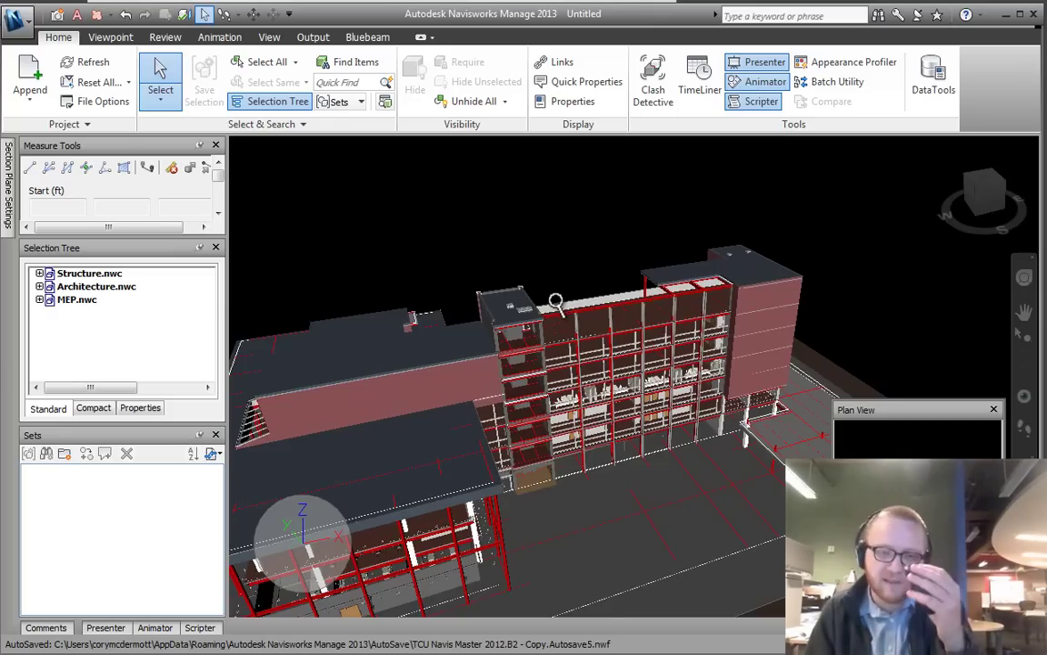
scroll(557, 307, down, 3)
scroll(556, 300, up, 1)
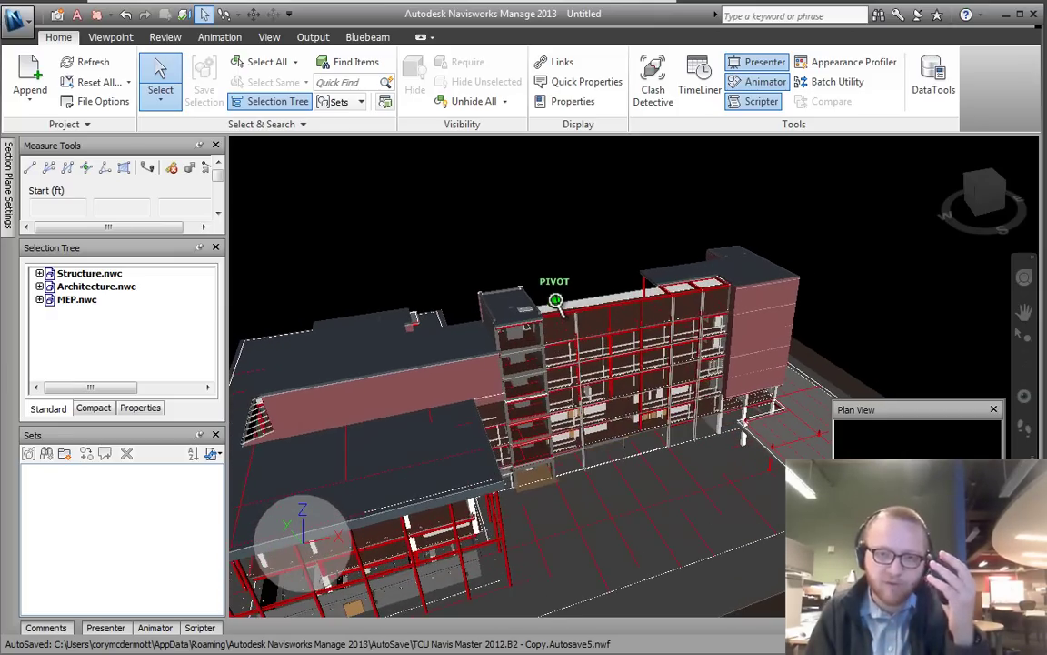
scroll(387, 403, up, 2)
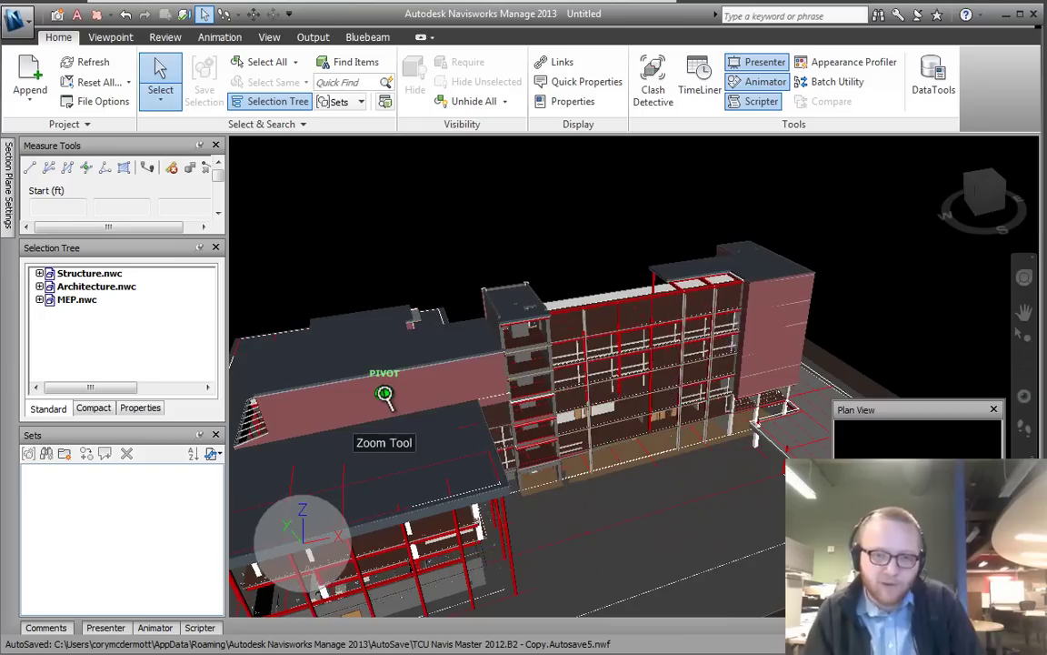
scroll(387, 403, down, 2)
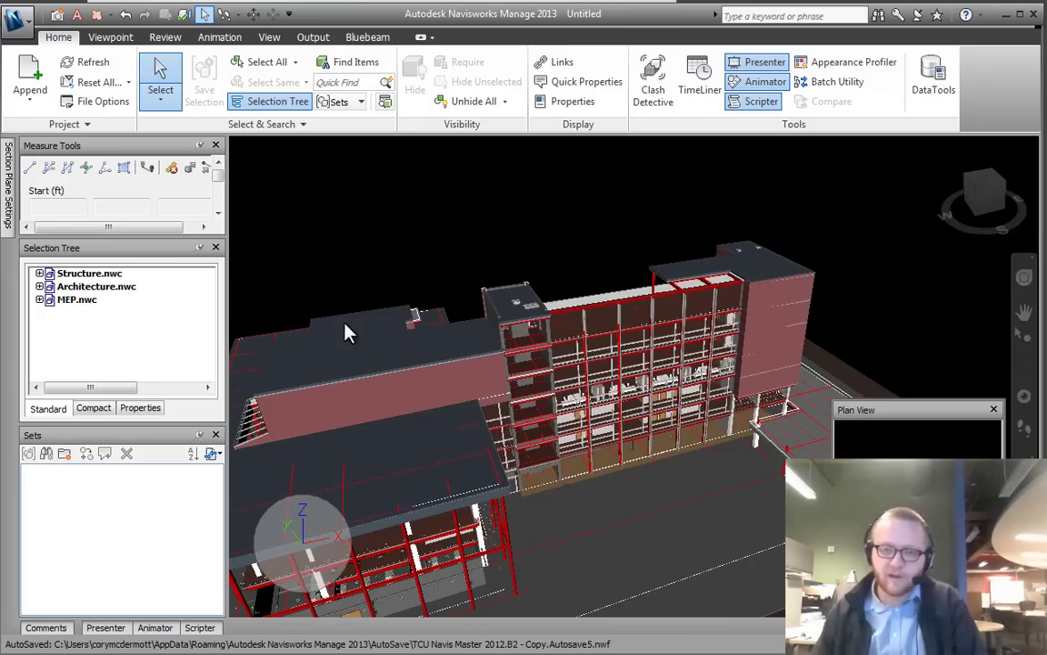
Step: Orbit over the building to its front facade, then pan and zoom toward the courtyard staircase
shift+middle_drag(327, 281, 370, 292)
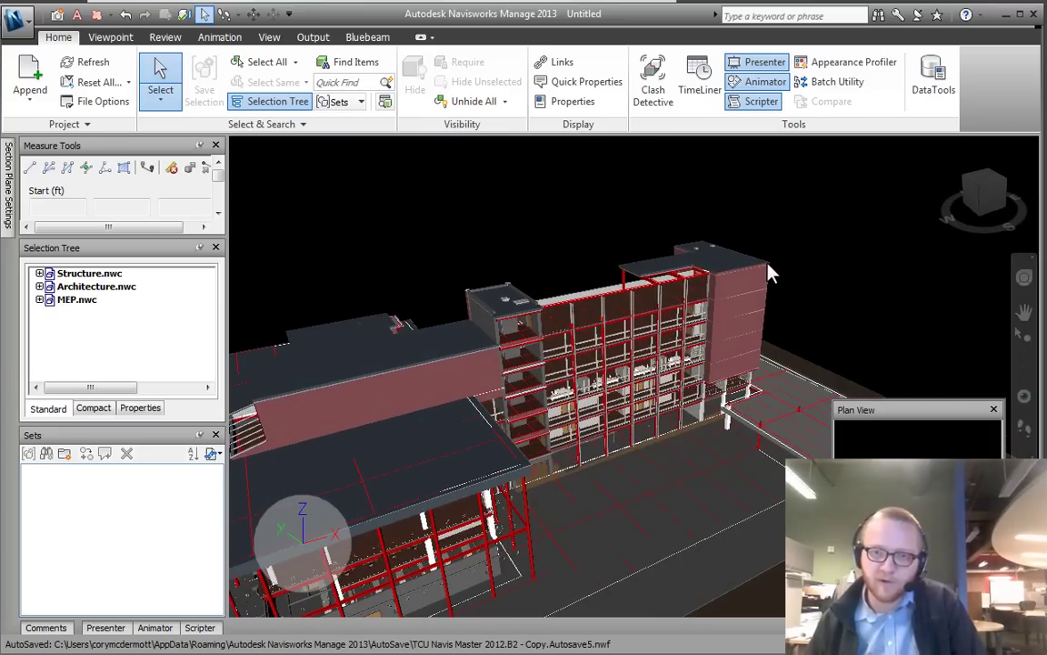
scroll(769, 273, up, 2)
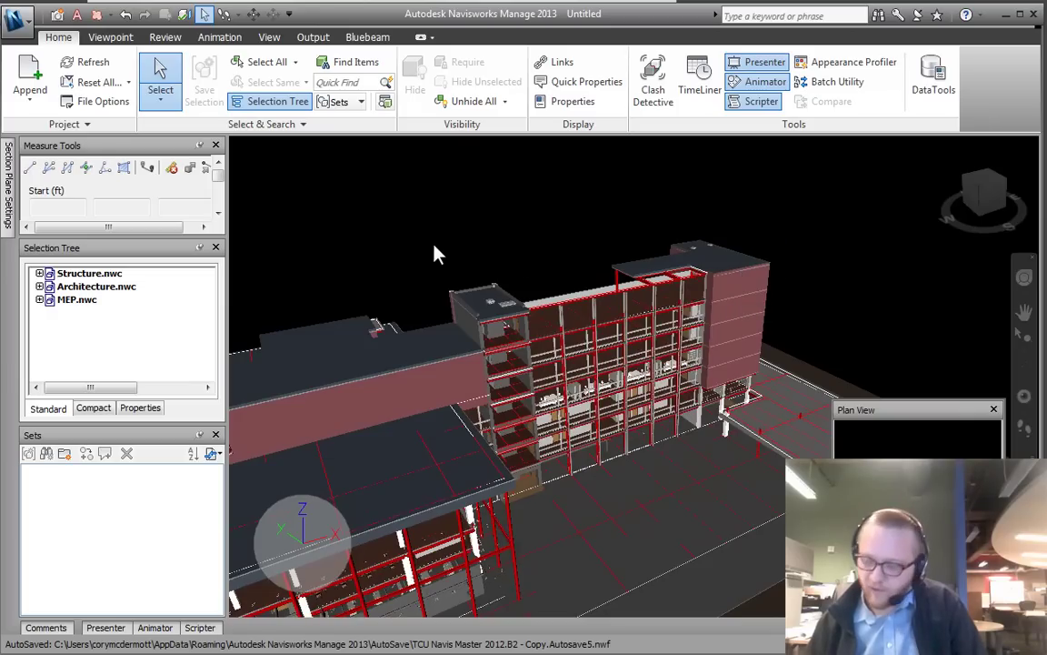
shift+middle_drag(447, 258, 720, 283)
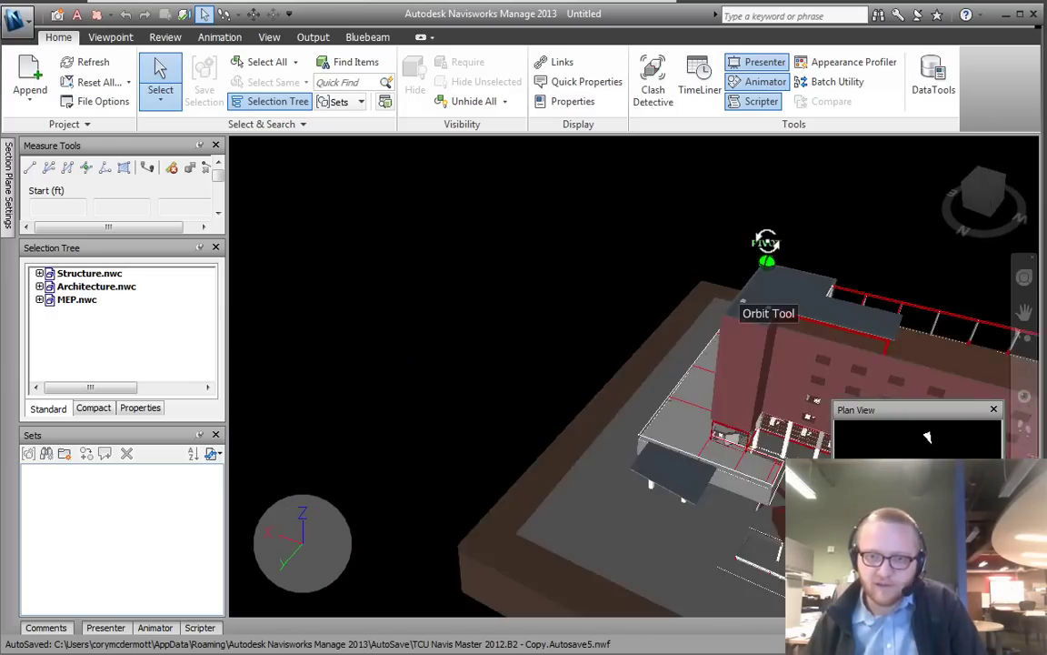
drag(766, 243, 835, 449)
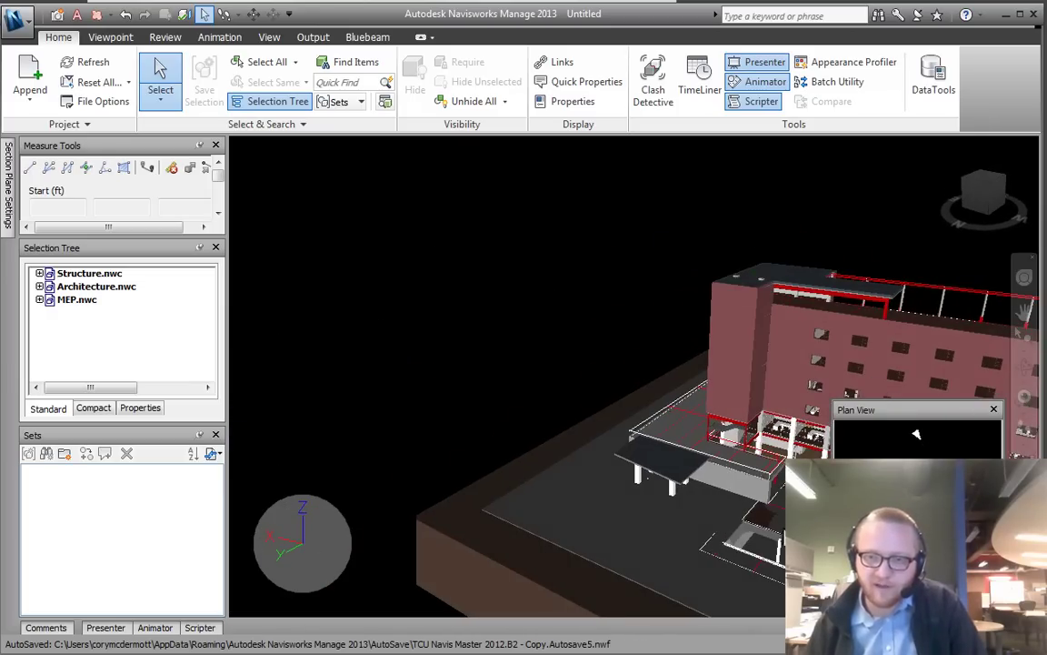
scroll(699, 545, up, 5)
middle_drag(699, 545, 458, 352)
scroll(582, 380, up, 1)
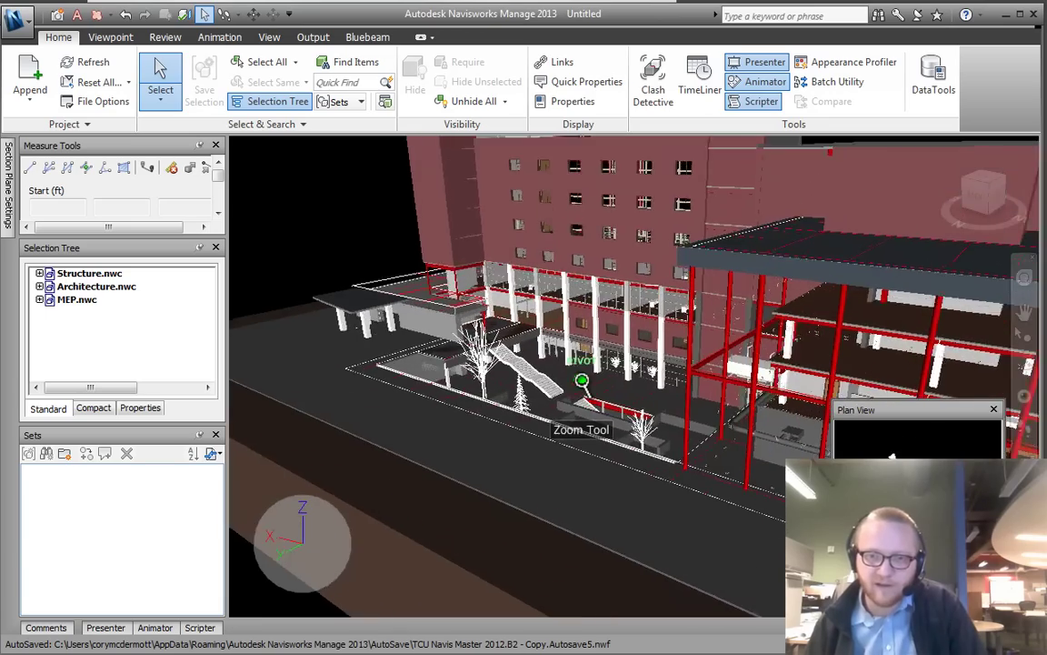
scroll(582, 380, down, 4)
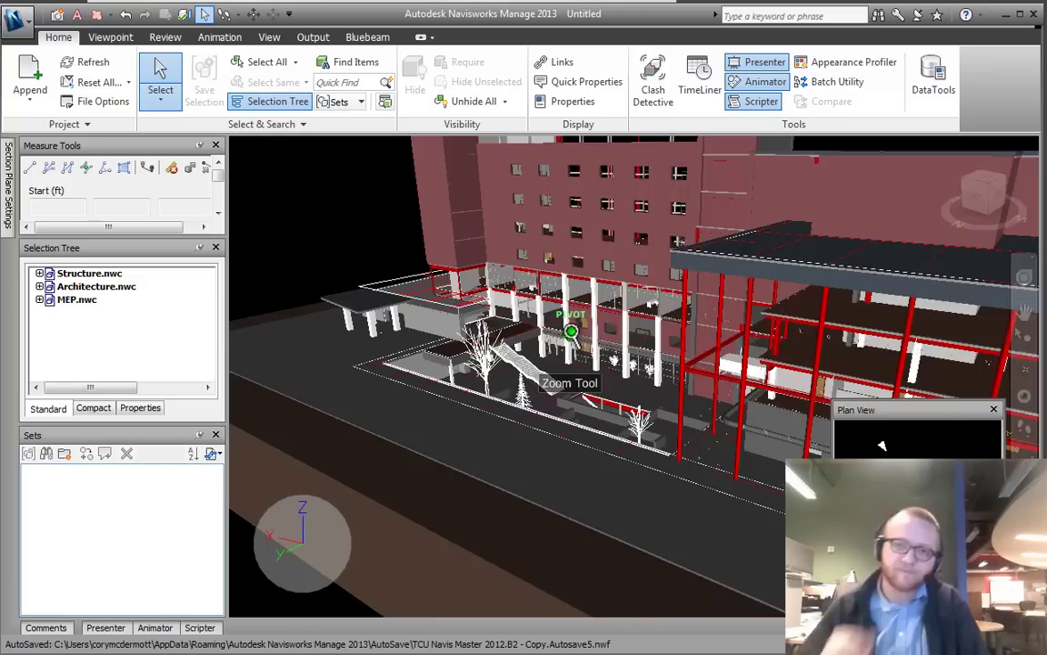
scroll(541, 400, up, 3)
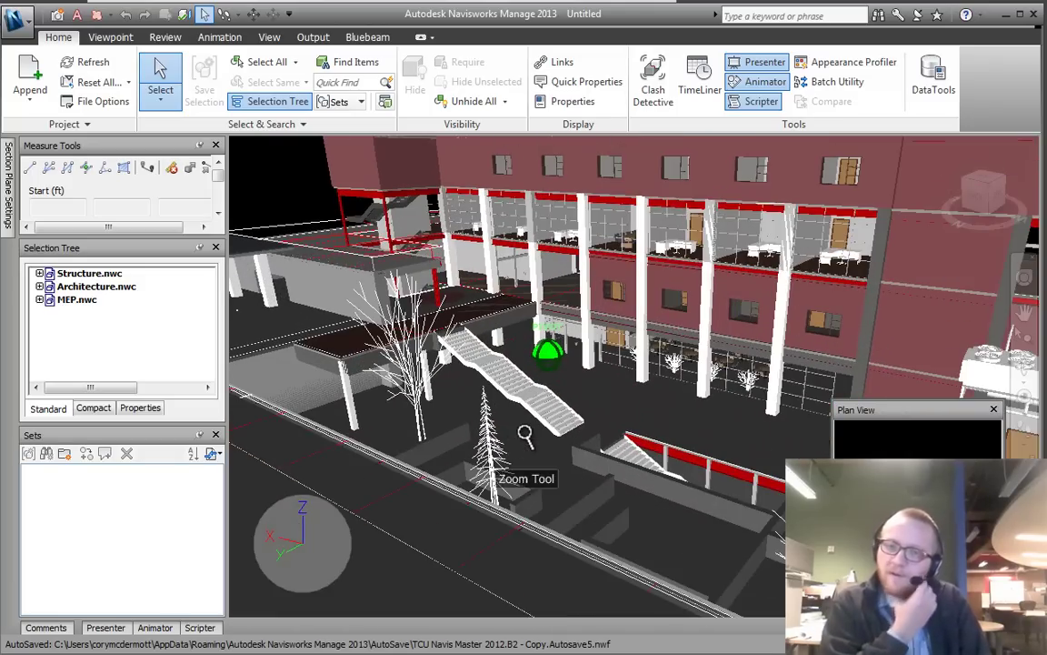
scroll(525, 434, down, 1)
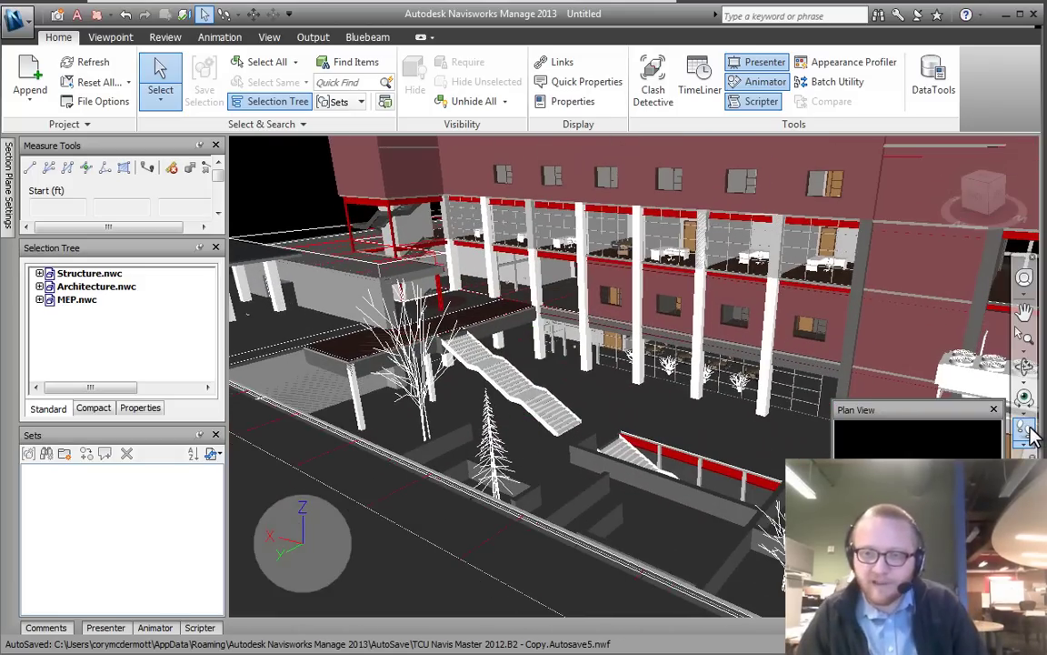
Step: Switch to Walk and walk through the courtyard toward the atrium stair
click(1027, 433)
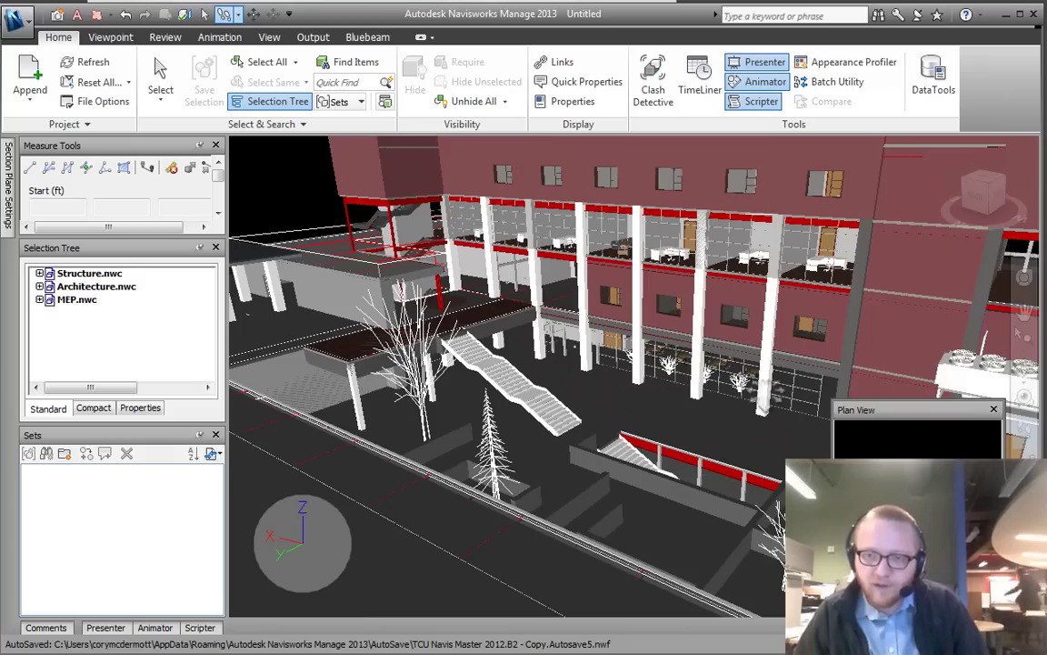
mouse_move(633, 521)
mouse_down()
mouse_move(545, 519)
mouse_move(557, 463)
mouse_move(552, 479)
mouse_move(575, 455)
mouse_move(643, 428)
mouse_move(696, 545)
mouse_move(718, 559)
mouse_move(622, 574)
mouse_move(574, 556)
mouse_move(577, 496)
mouse_move(613, 461)
mouse_move(632, 463)
mouse_up()
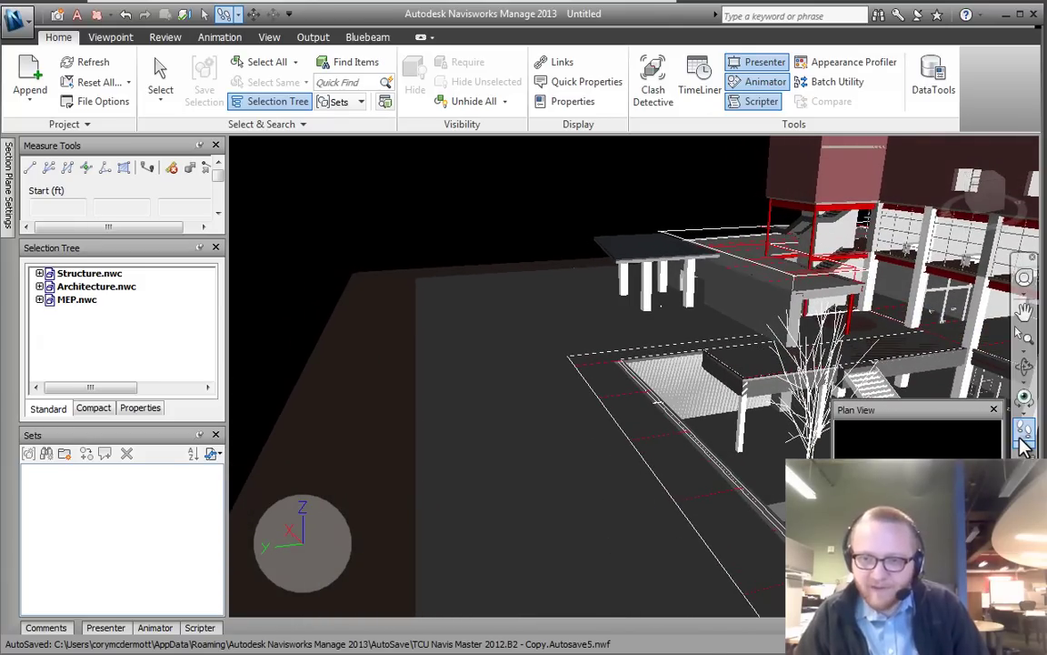
mouse_move(552, 521)
mouse_down()
mouse_move(573, 479)
mouse_move(612, 463)
mouse_move(723, 475)
mouse_move(637, 487)
mouse_move(624, 468)
mouse_move(589, 489)
mouse_move(495, 510)
mouse_move(623, 591)
mouse_move(637, 514)
mouse_move(618, 587)
mouse_move(564, 609)
mouse_up()
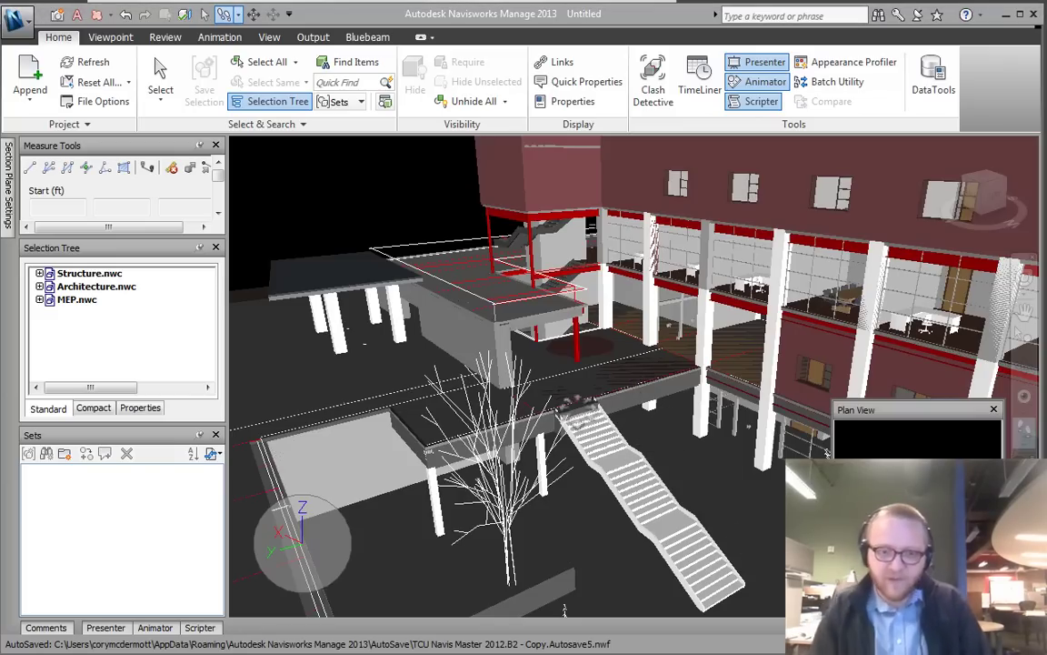
Step: Turn on Use classic Walk under Options > Interface > Navigation Bar and confirm
click(18, 17)
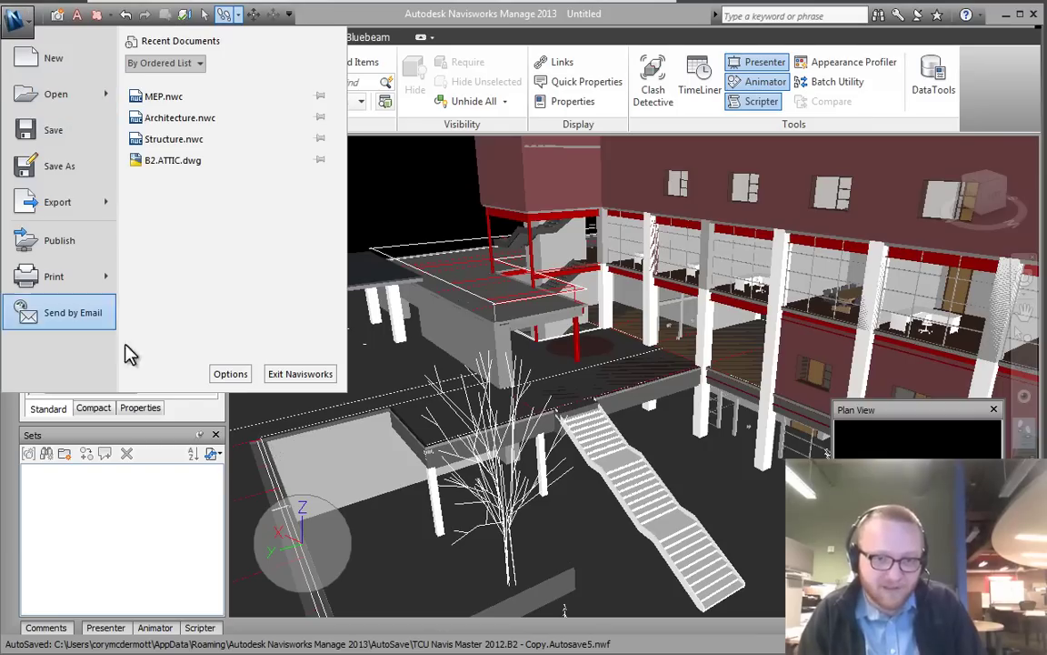
click(230, 374)
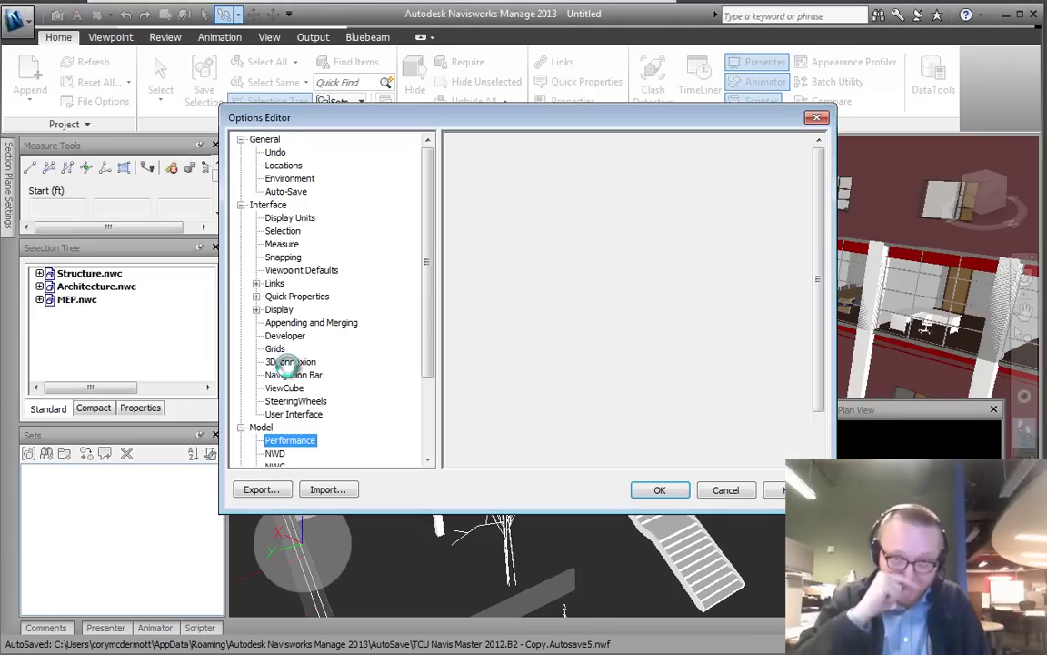
click(291, 362)
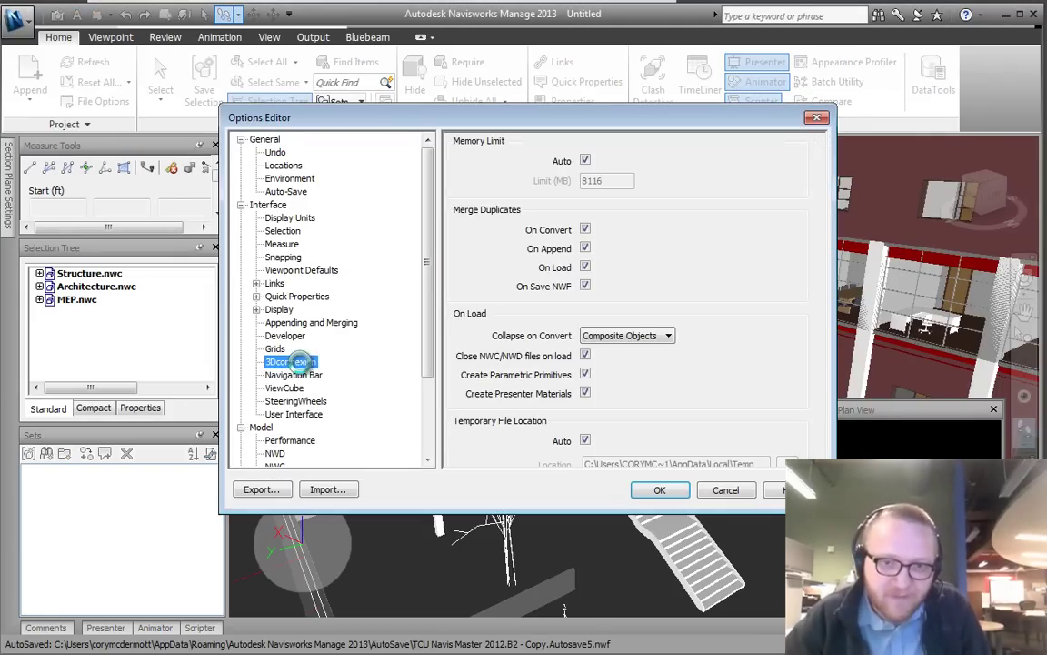
click(289, 376)
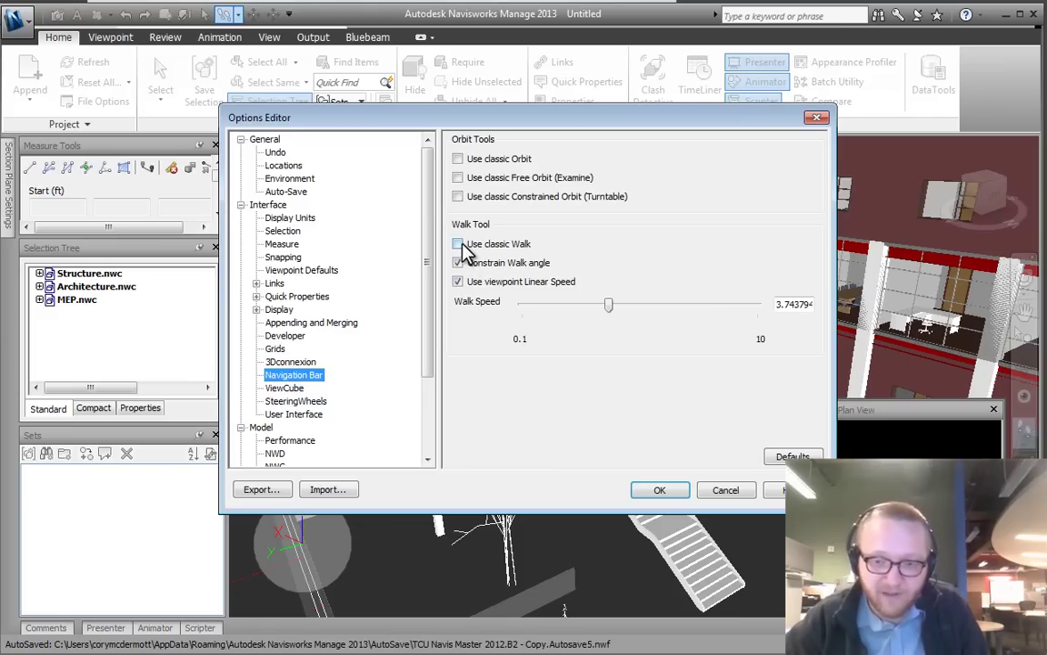
click(459, 245)
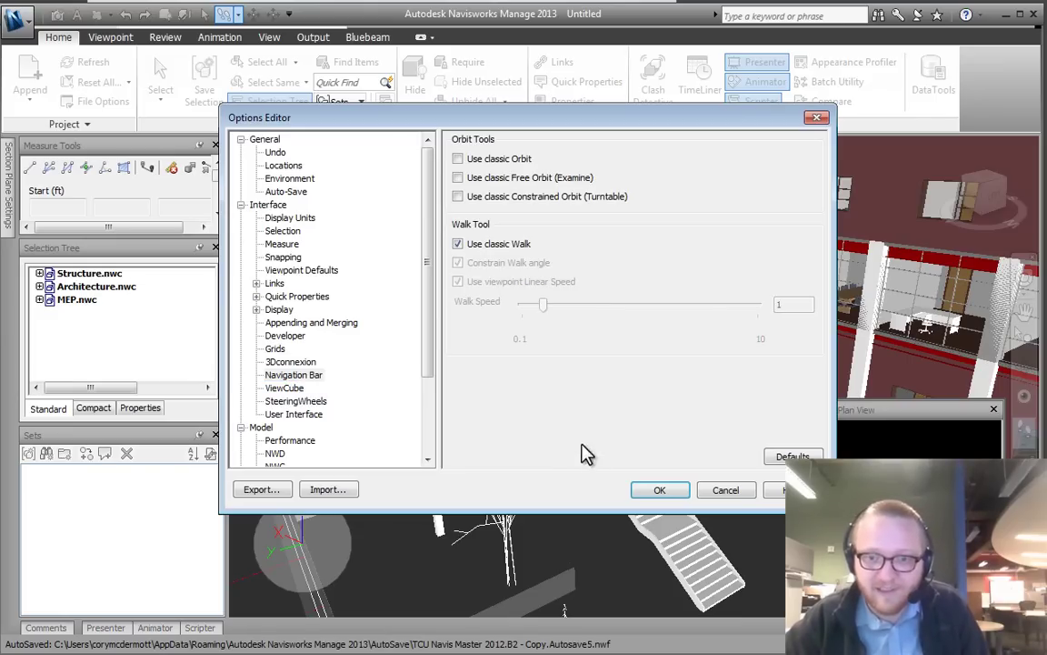
click(658, 491)
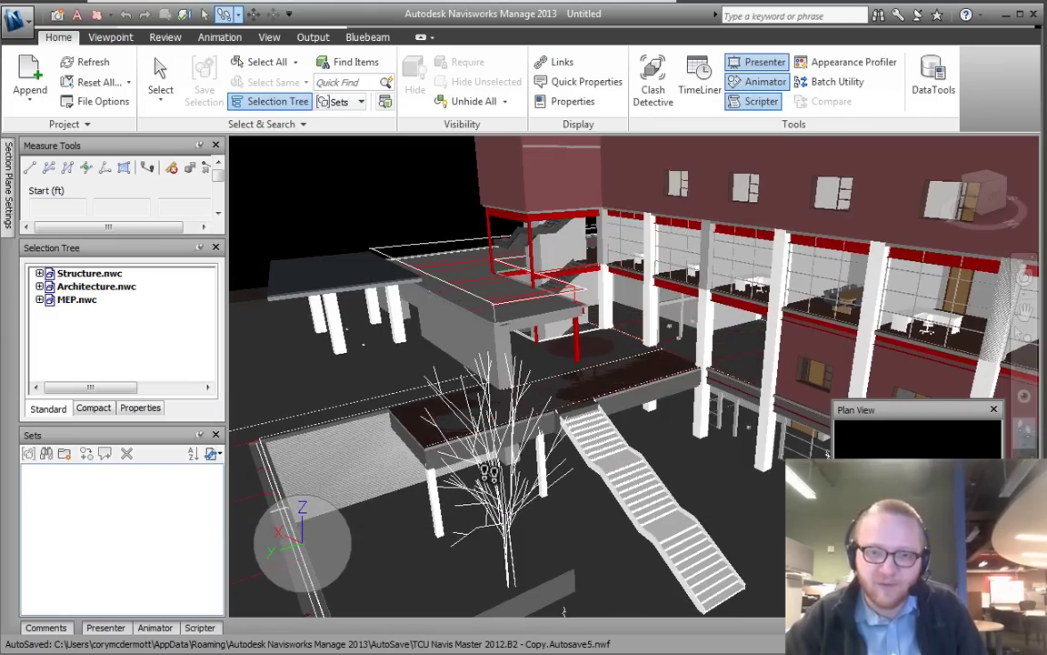
Step: Walk toward the red facade, into the atrium, and along the walkway into empty space
drag(488, 472, 621, 423)
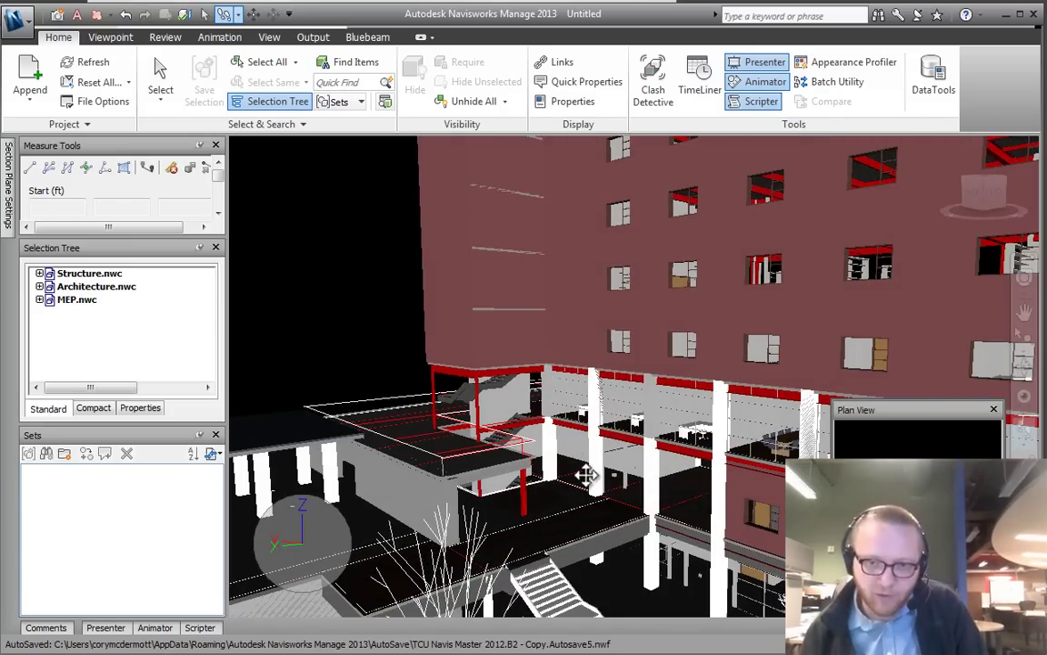
drag(587, 463, 579, 316)
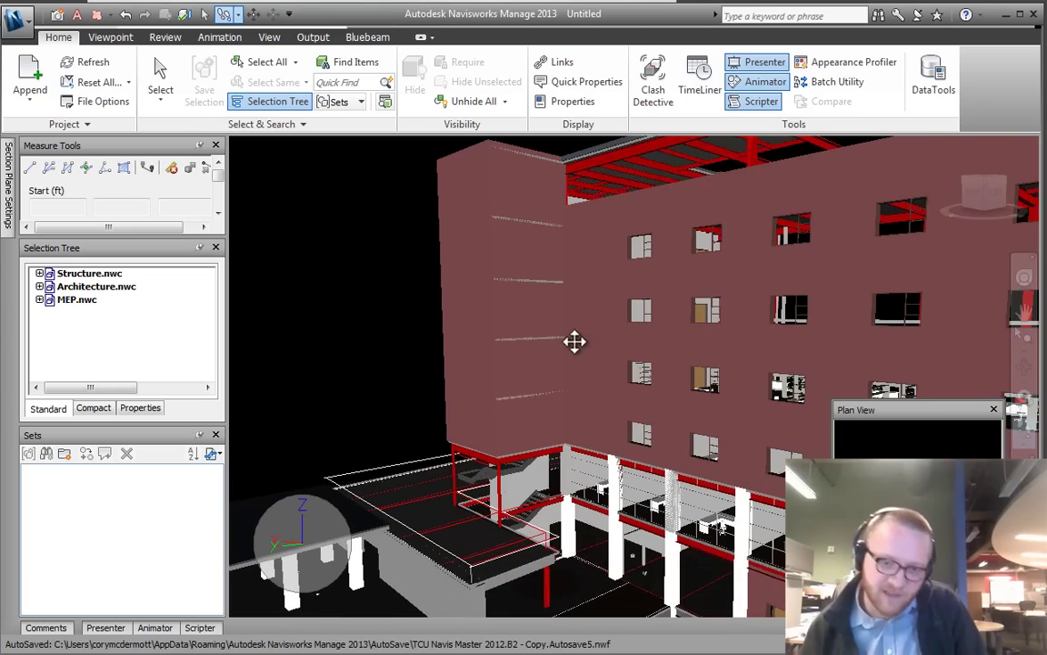
drag(579, 389, 318, 423)
drag(843, 389, 570, 592)
drag(564, 506, 540, 487)
drag(545, 536, 584, 514)
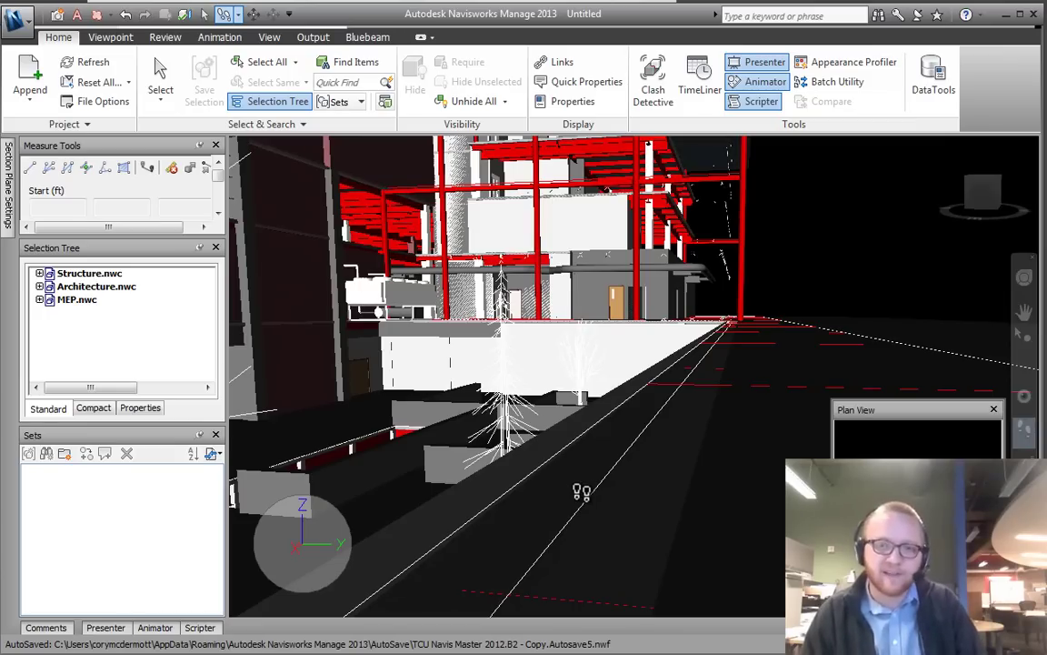
drag(582, 491, 598, 123)
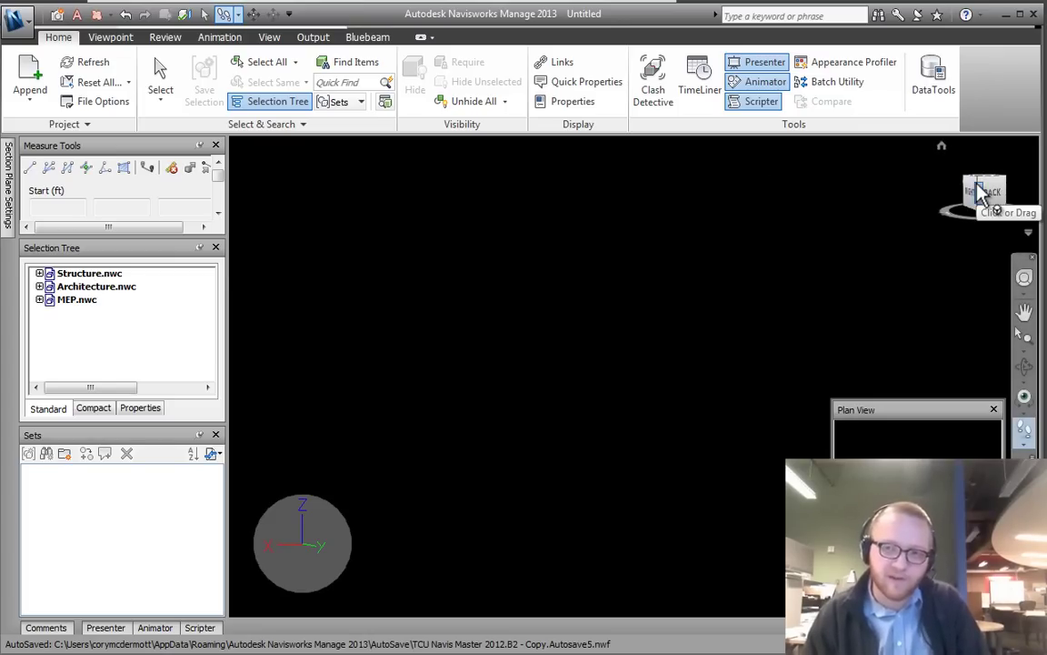
Step: Return to the ViewCube home view, then view from the top-front and back-left corners
drag(981, 191, 964, 173)
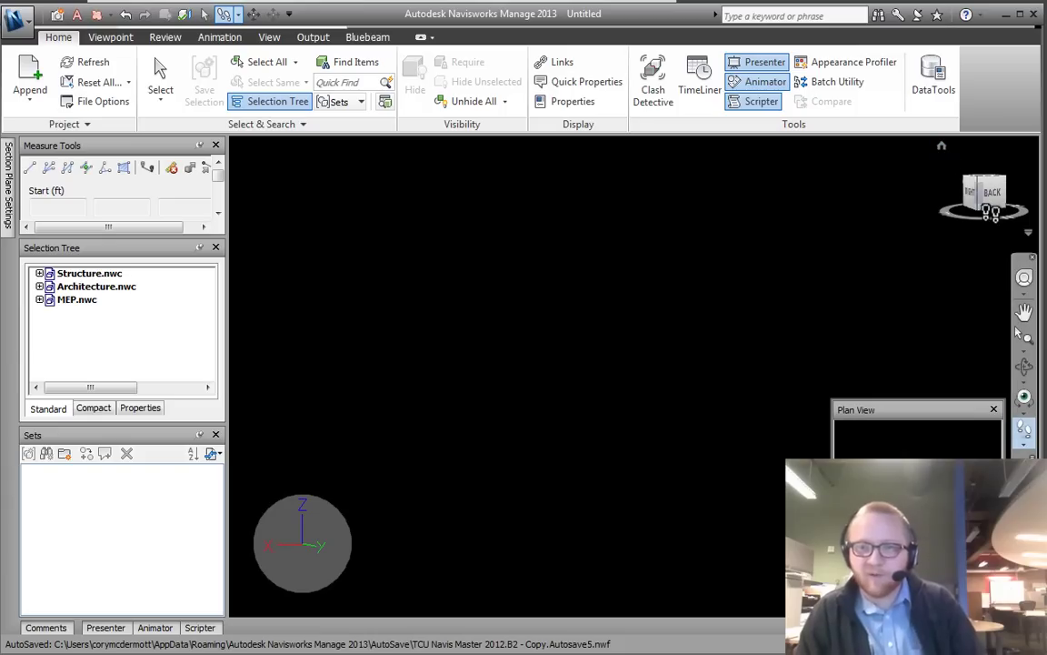
click(942, 147)
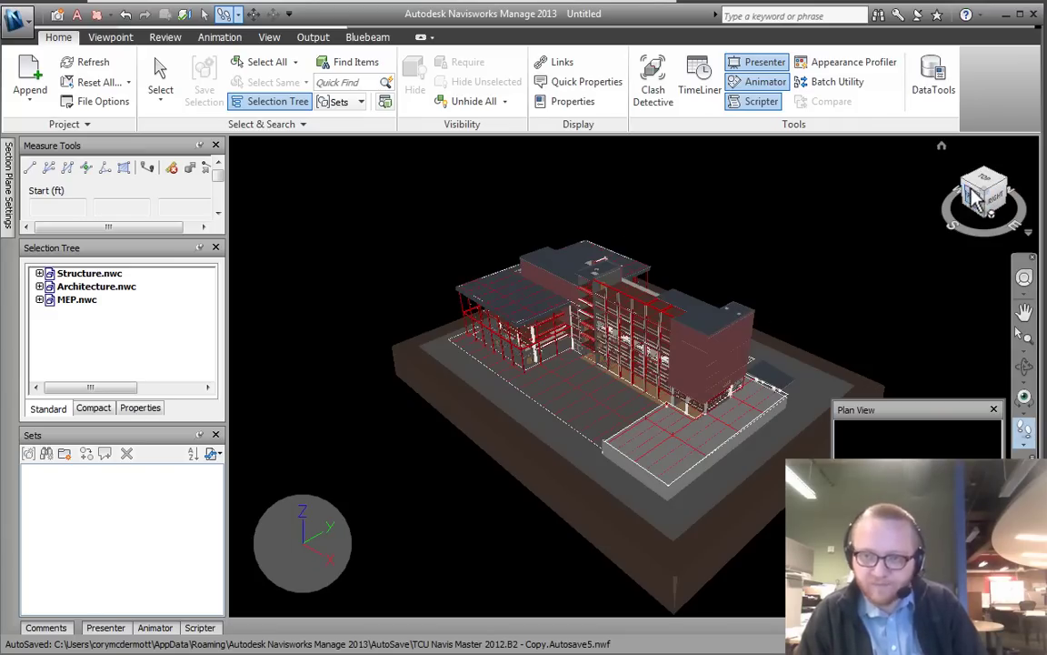
click(965, 186)
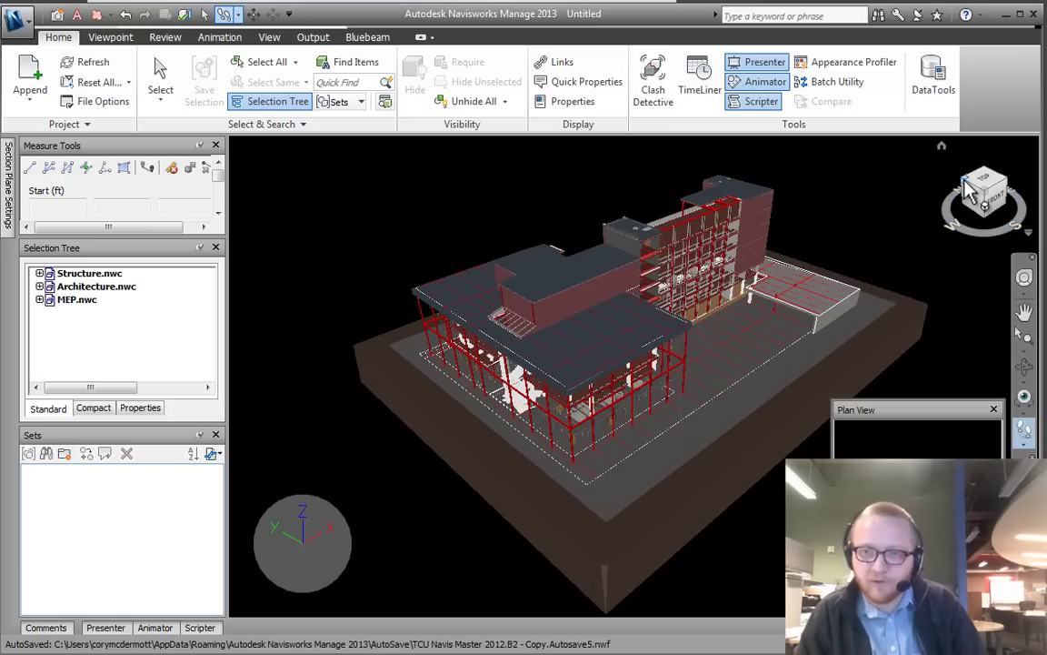
click(969, 190)
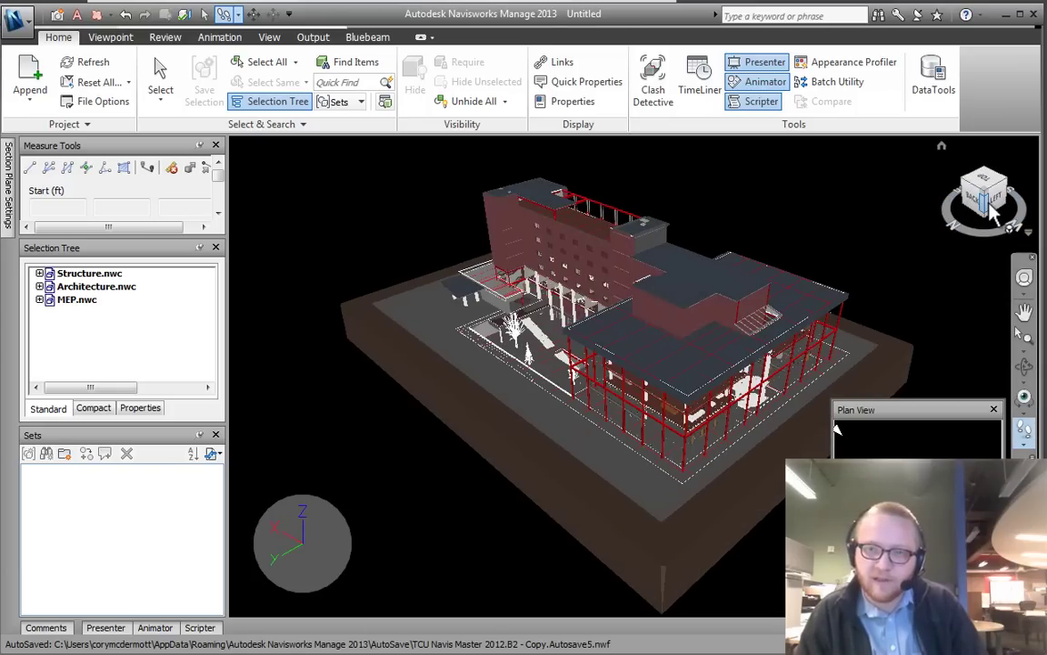
Step: Switch to the Top plan view and rotate it three 90-degree turns
click(985, 180)
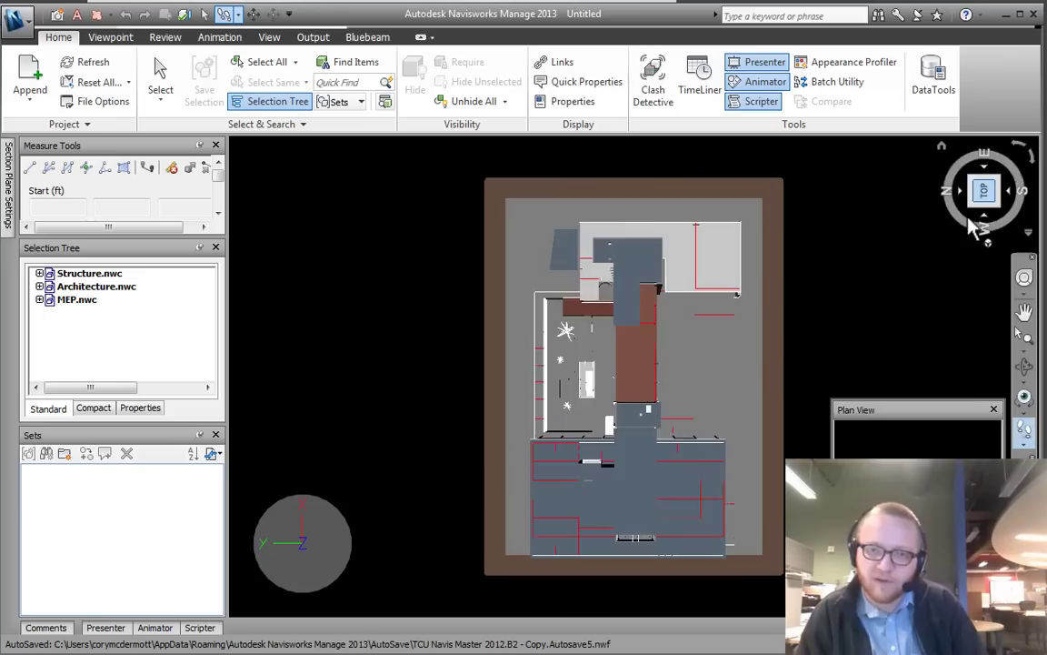
click(1032, 159)
click(1033, 159)
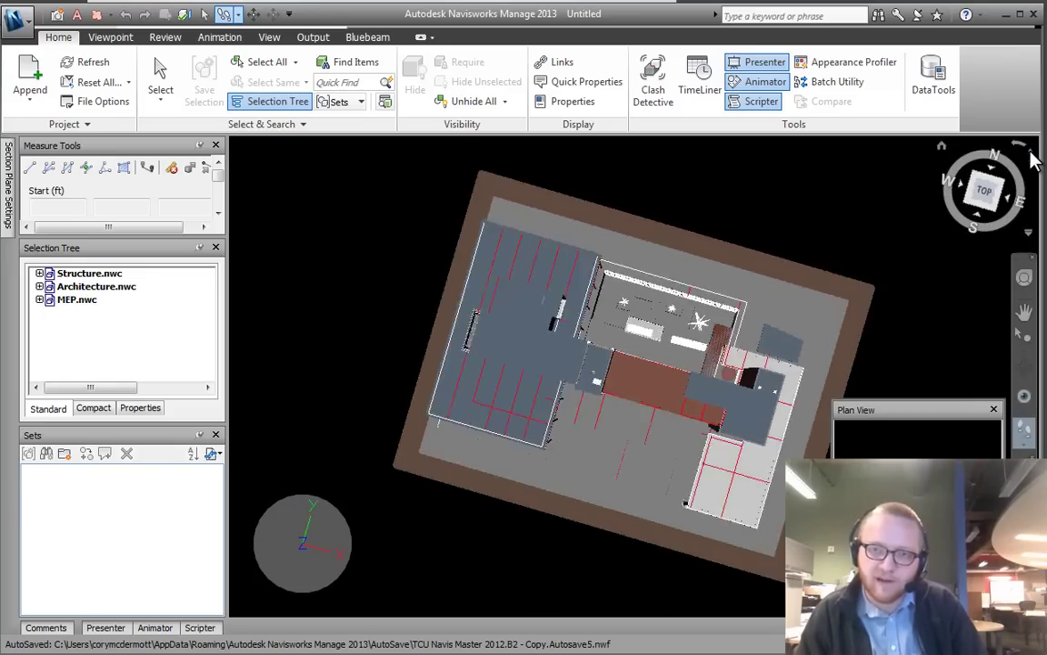
click(1032, 159)
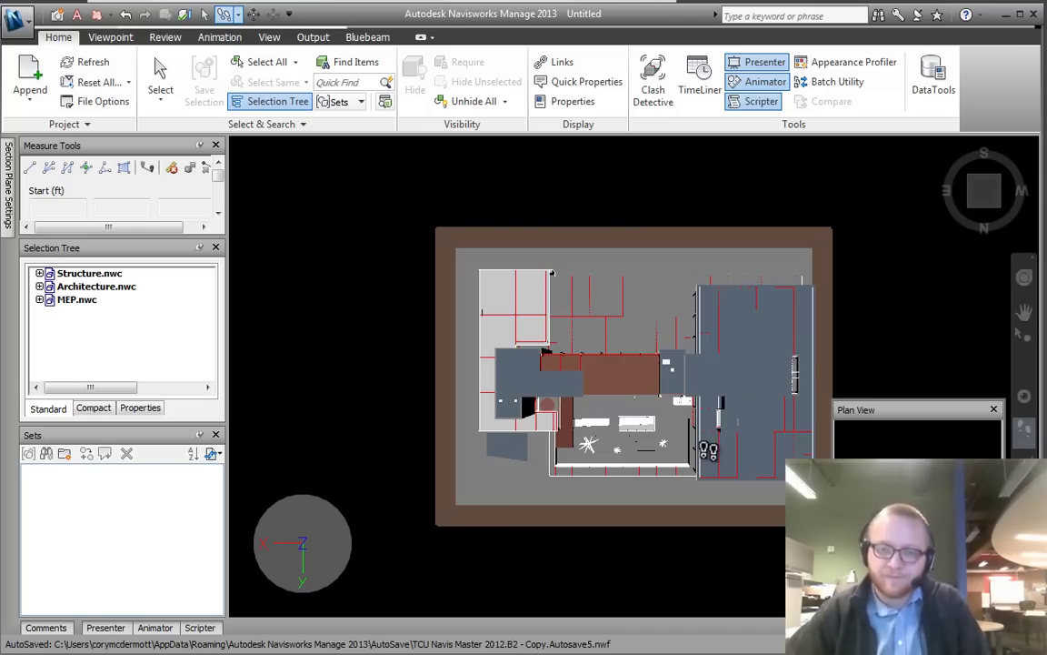
Step: Tilt the plan into 3-D and orbit the building, toggling Select (Ctrl+1) and Orbit (Ctrl+7)
key(ctrl+1)
scroll(682, 453, up, 6)
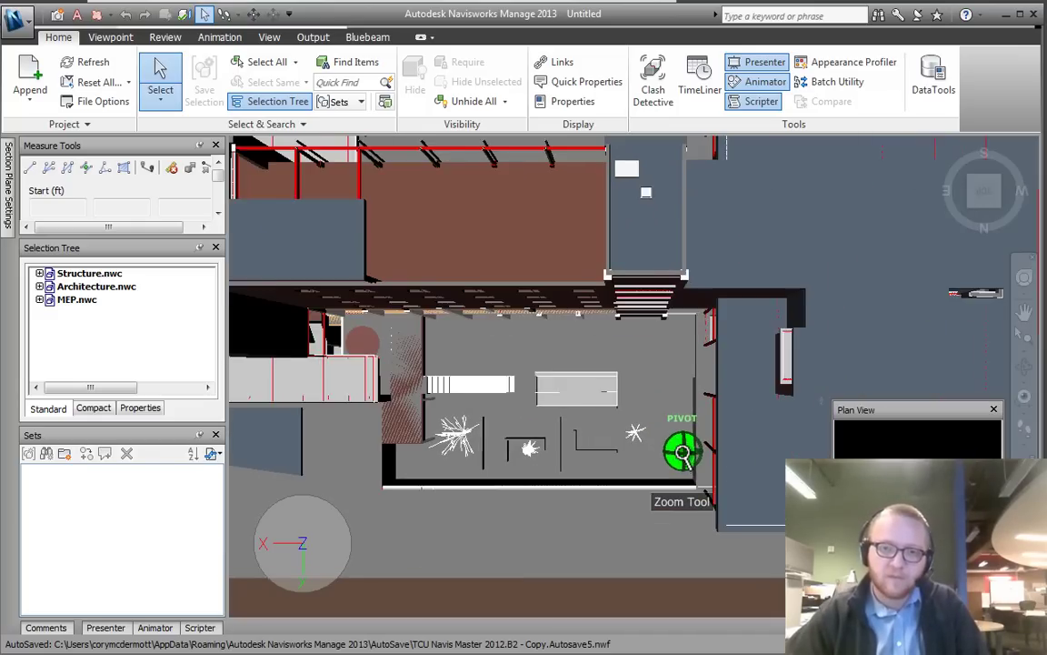
shift+middle_drag(682, 453, 473, 459)
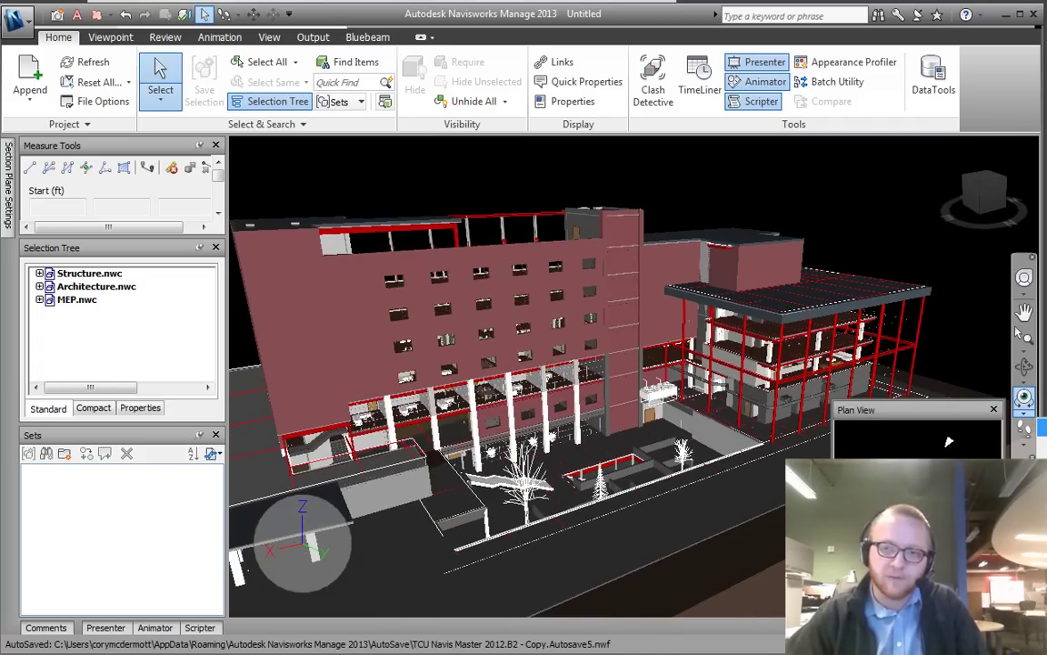
click(1029, 397)
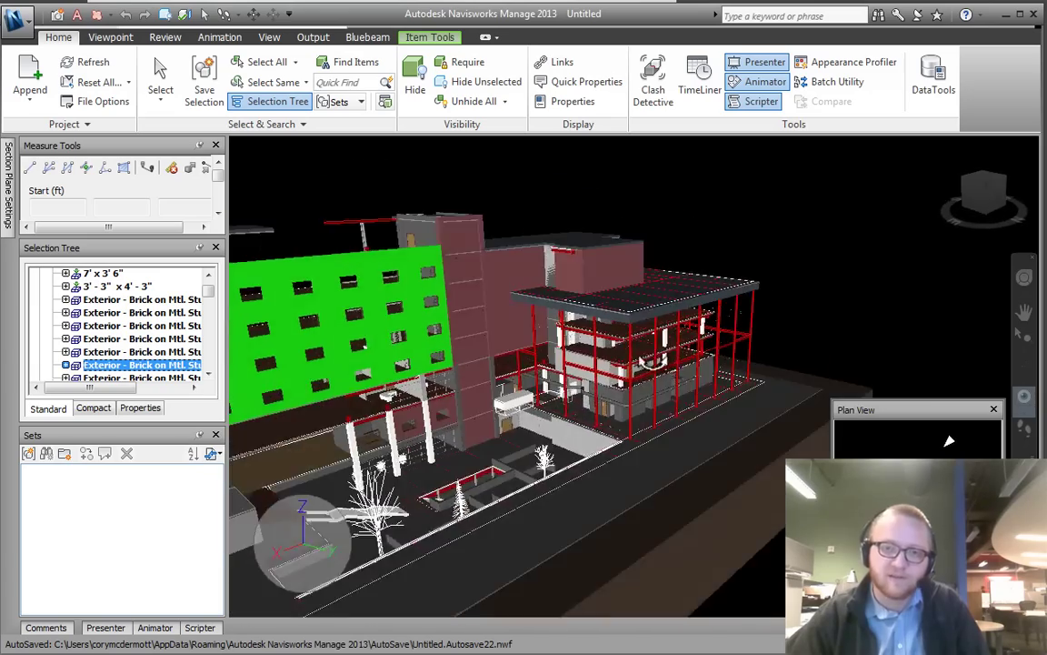
drag(391, 496, 481, 377)
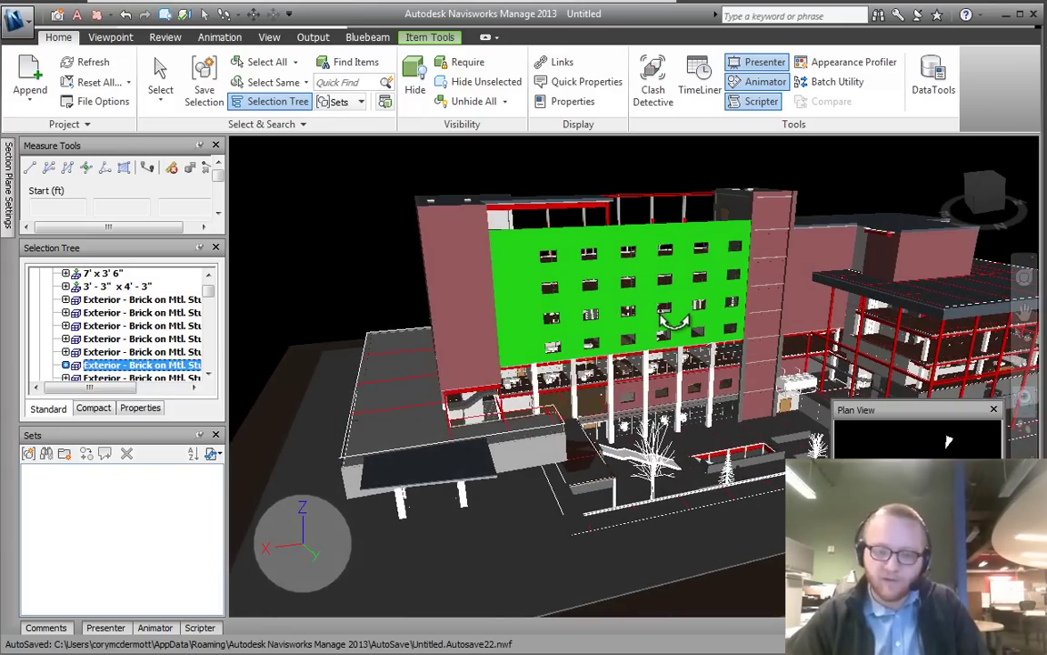
key(ctrl+1)
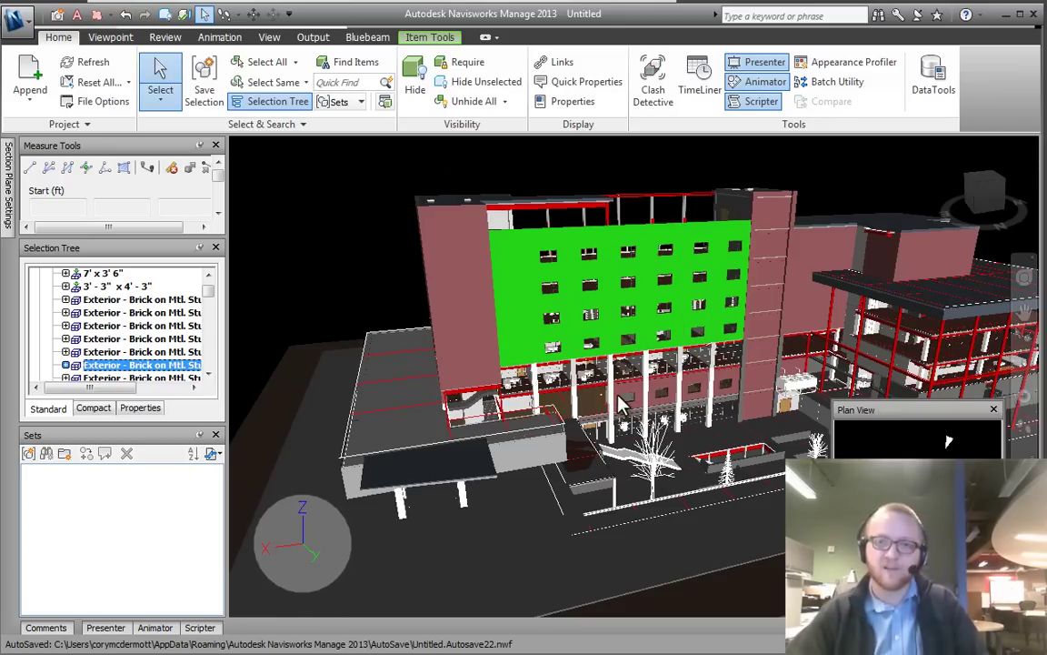
key(ctrl+7)
drag(559, 400, 264, 103)
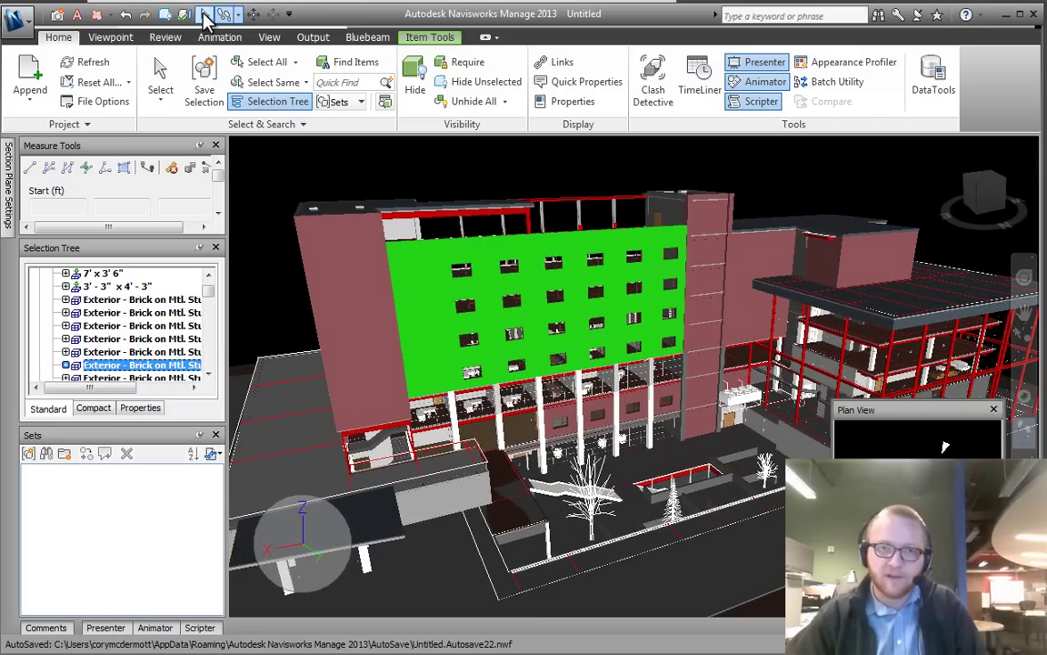
Step: On the Viewpoint tab, add the Perspective command to the Quick Access Toolbar beside Walk
click(208, 14)
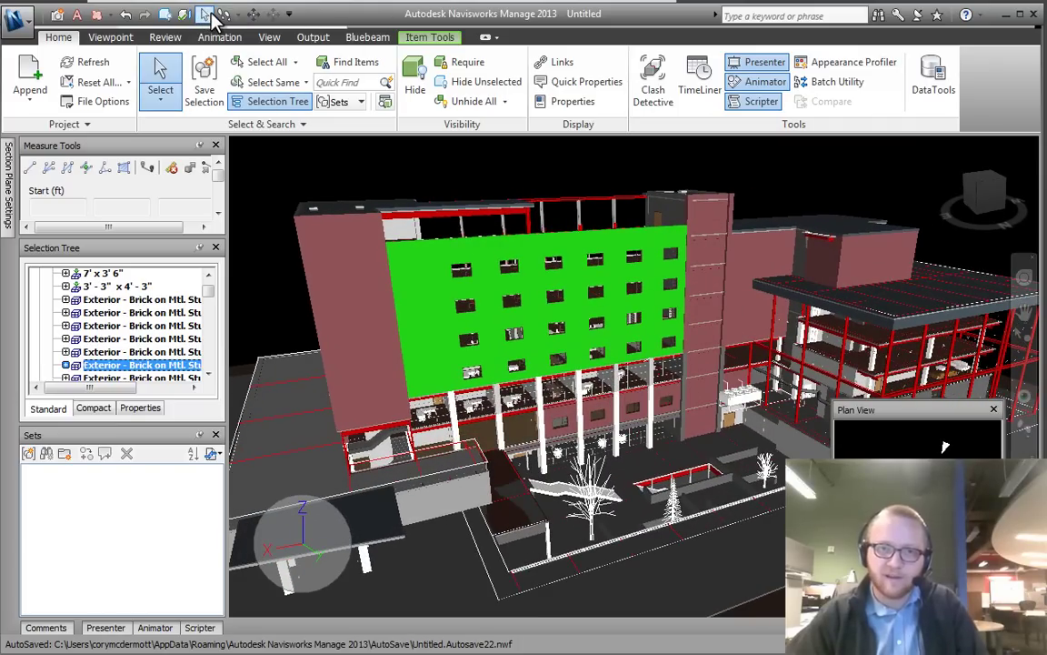
click(132, 42)
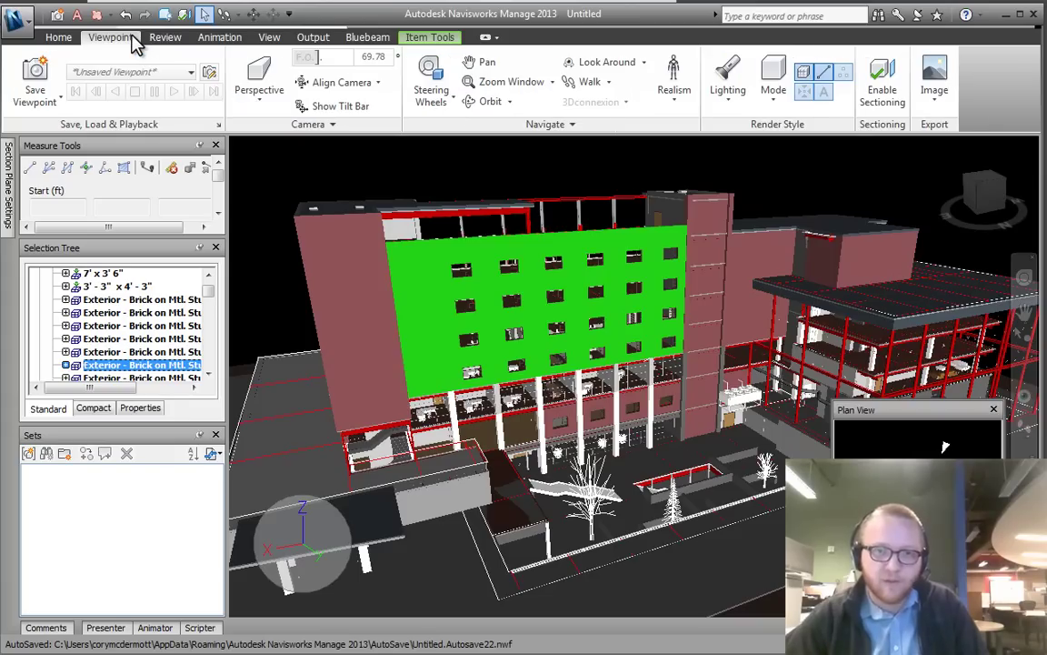
right_click(588, 83)
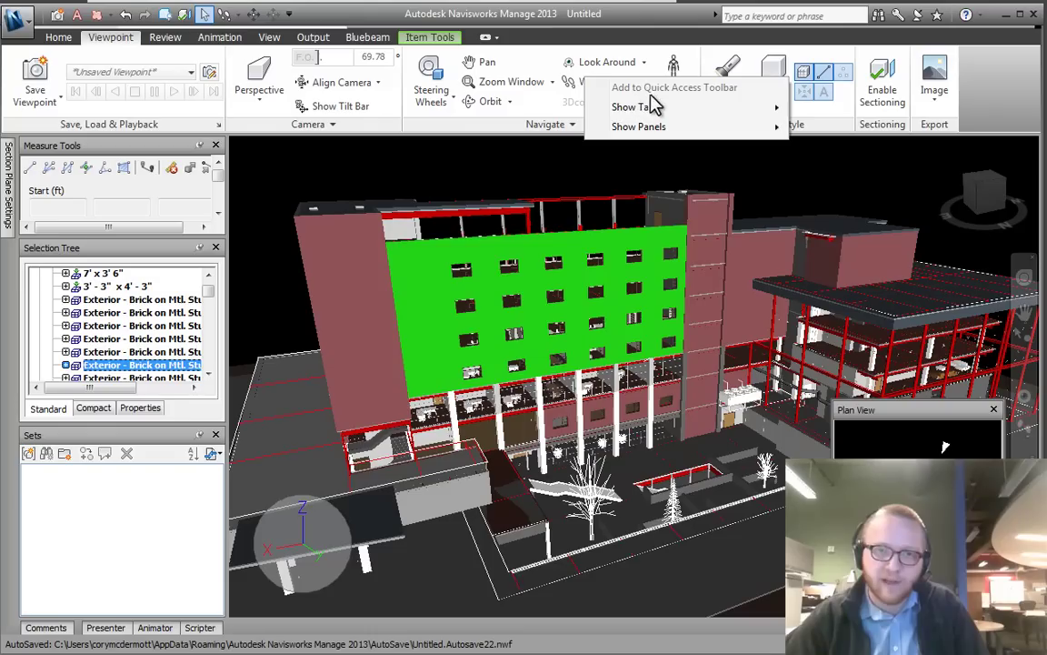
click(597, 40)
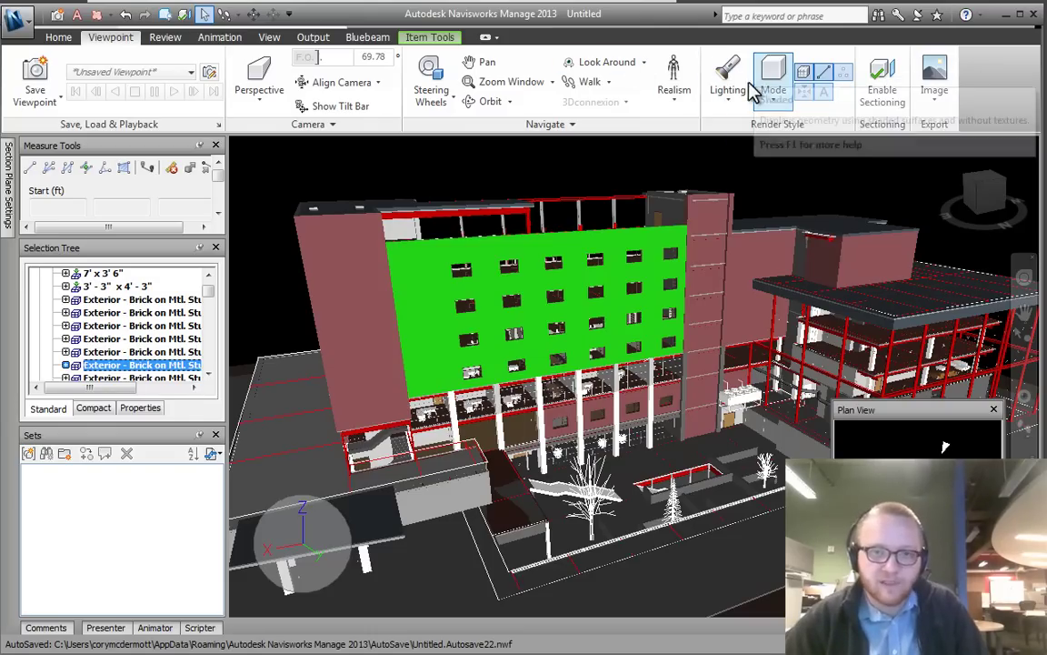
right_click(263, 80)
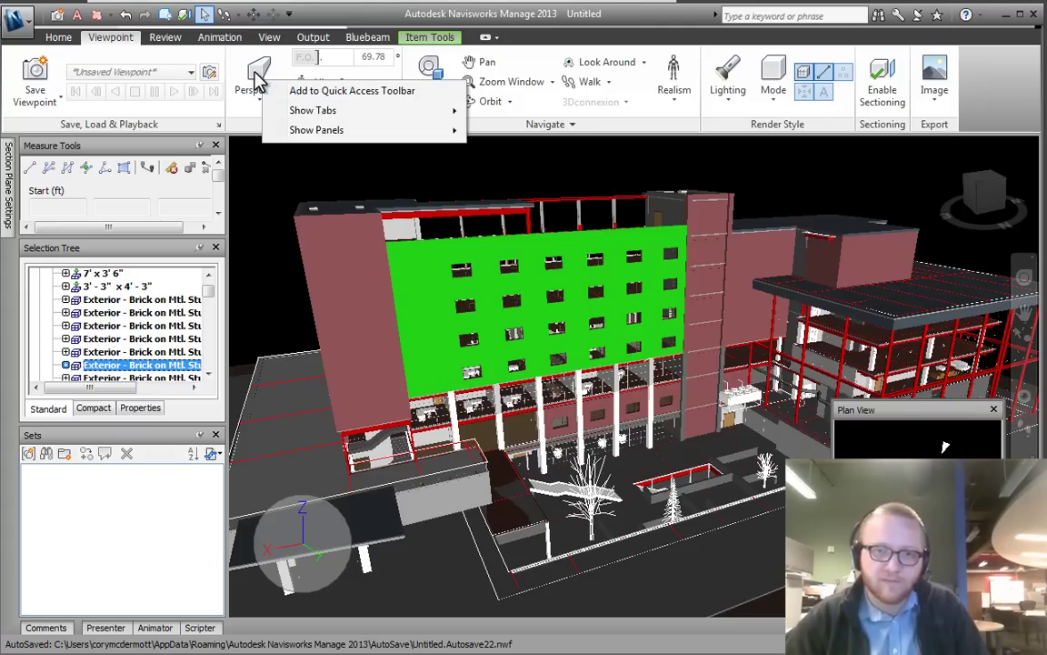
click(322, 91)
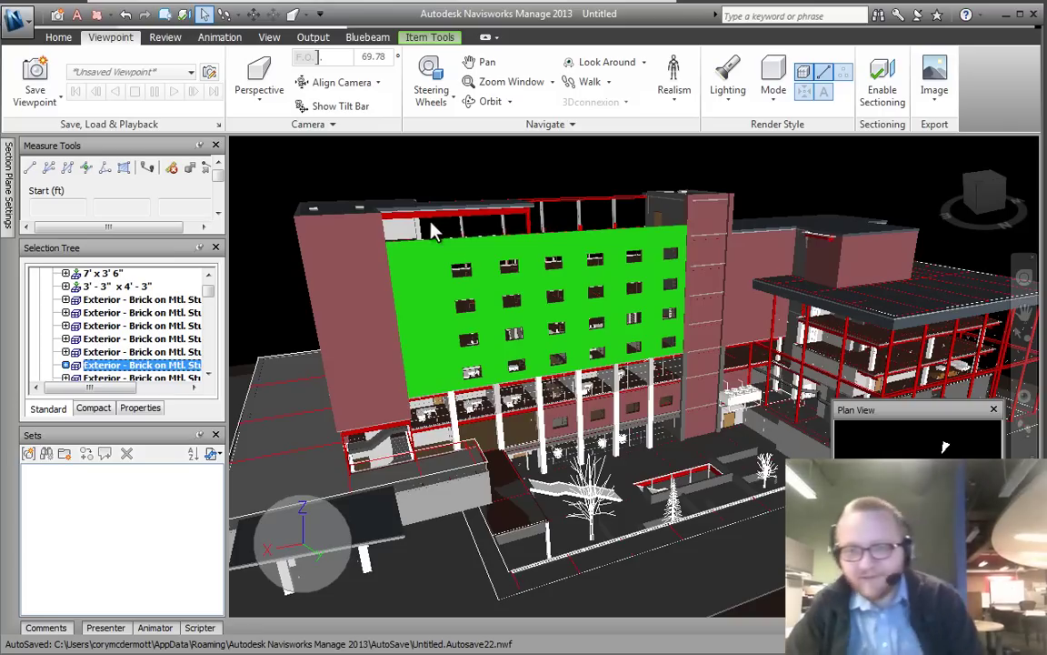
Step: Select the building's left side wall, then pan and orbit to show the right wing
click(386, 332)
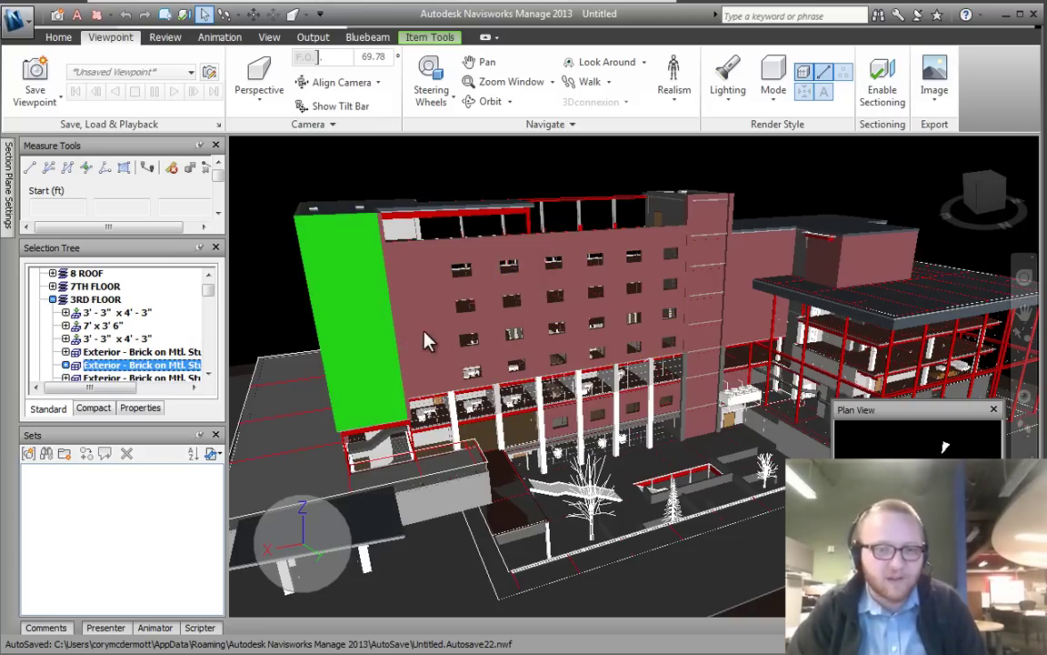
middle_drag(428, 341, 468, 326)
scroll(466, 323, down, 3)
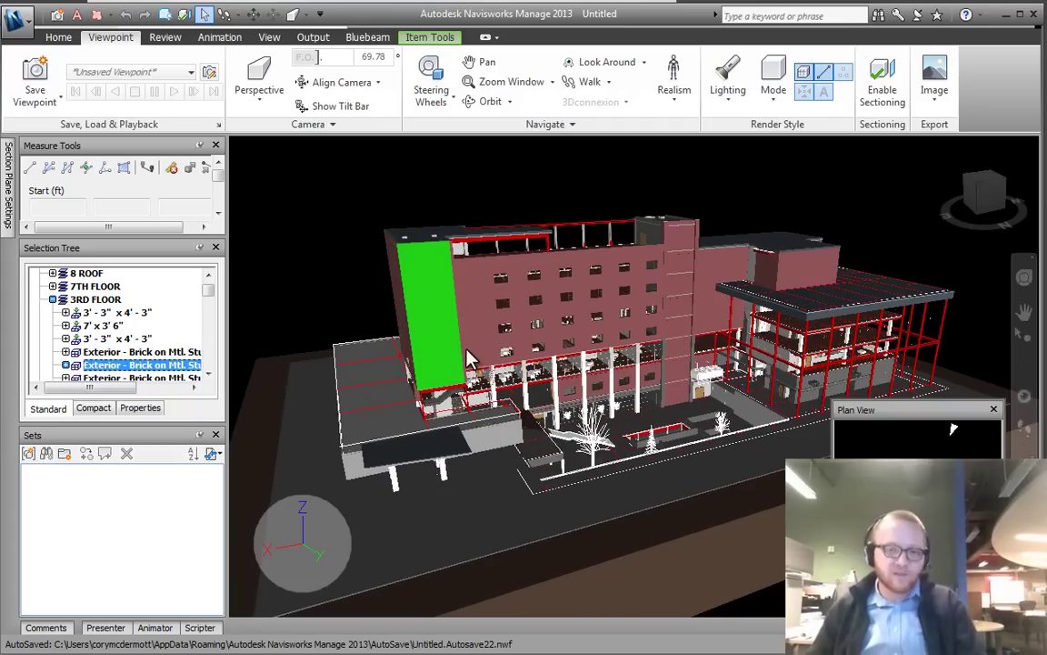
shift+middle_drag(467, 355, 850, 323)
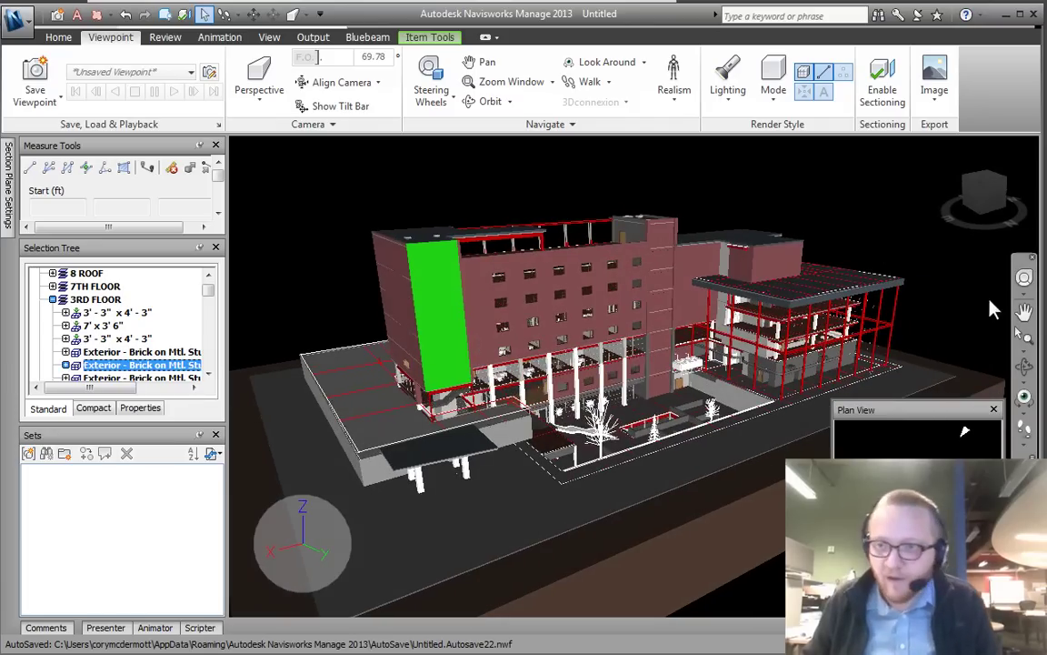
Step: Switch to plain Zoom to look into the interior floor, then return to the whole-building view
click(1026, 350)
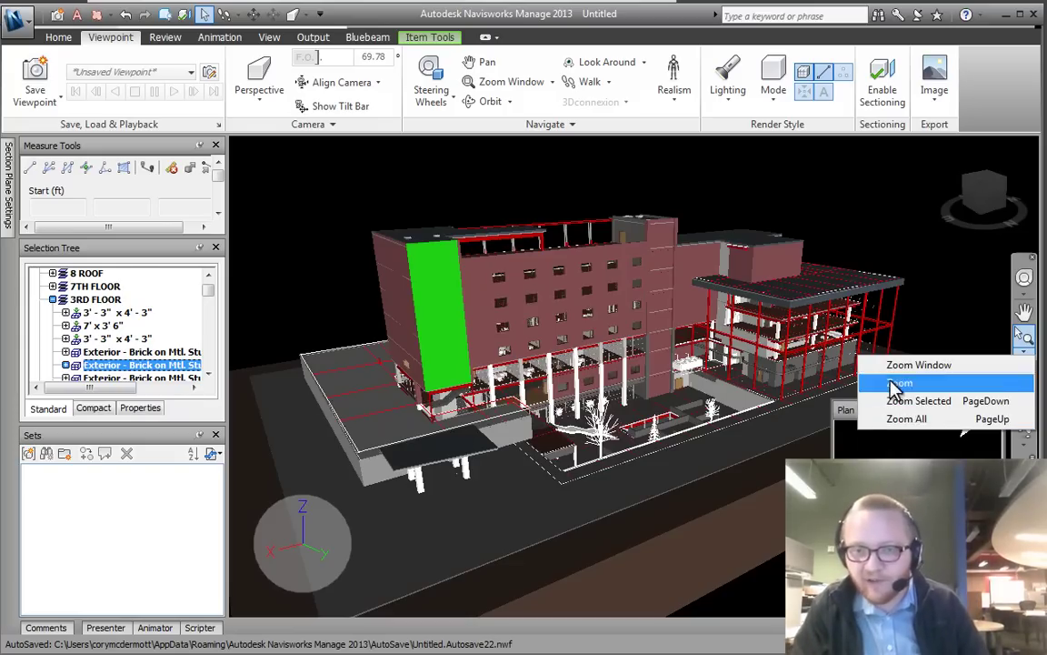
click(843, 248)
scroll(695, 417, up, 10)
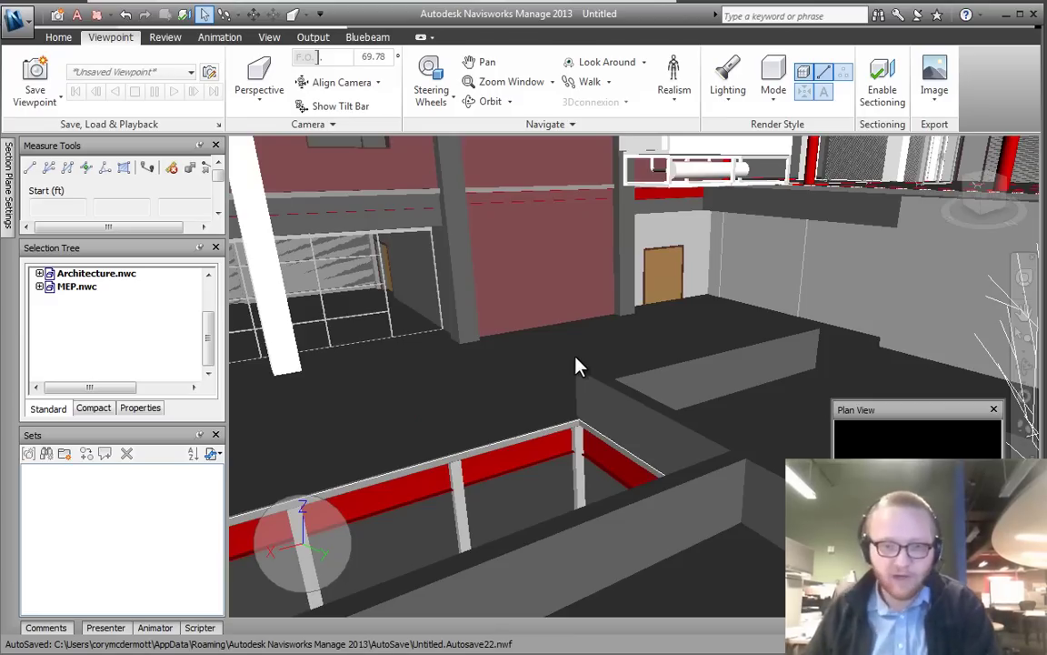
click(579, 347)
key(Escape)
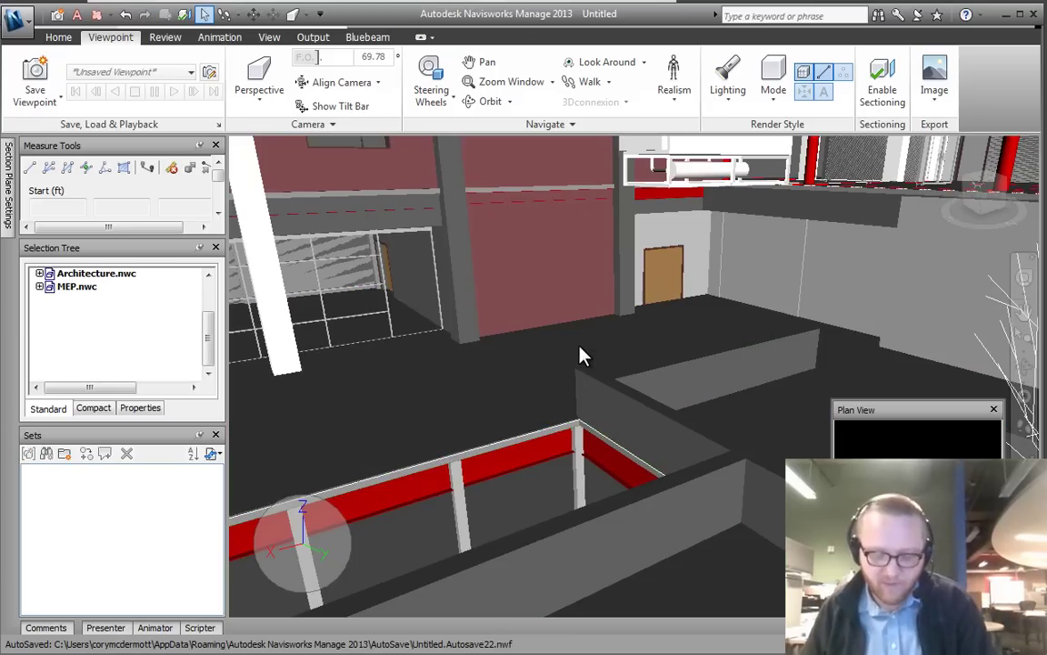
key(Home)
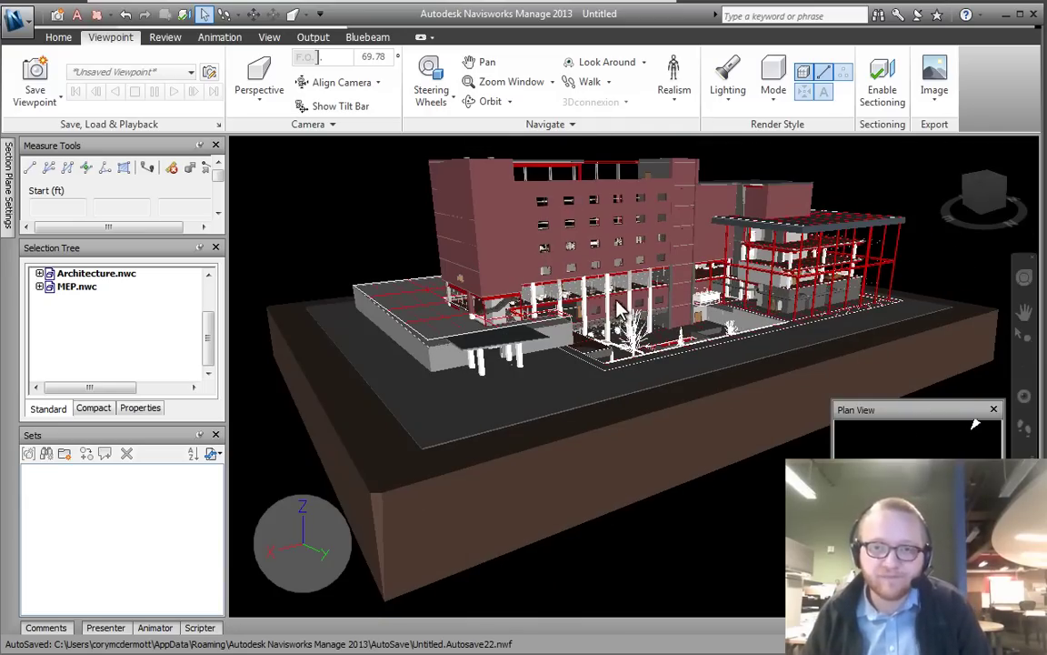
Step: Zoom Selected onto the tall courtyard tree, then onto the Cornus Florida tree
click(636, 342)
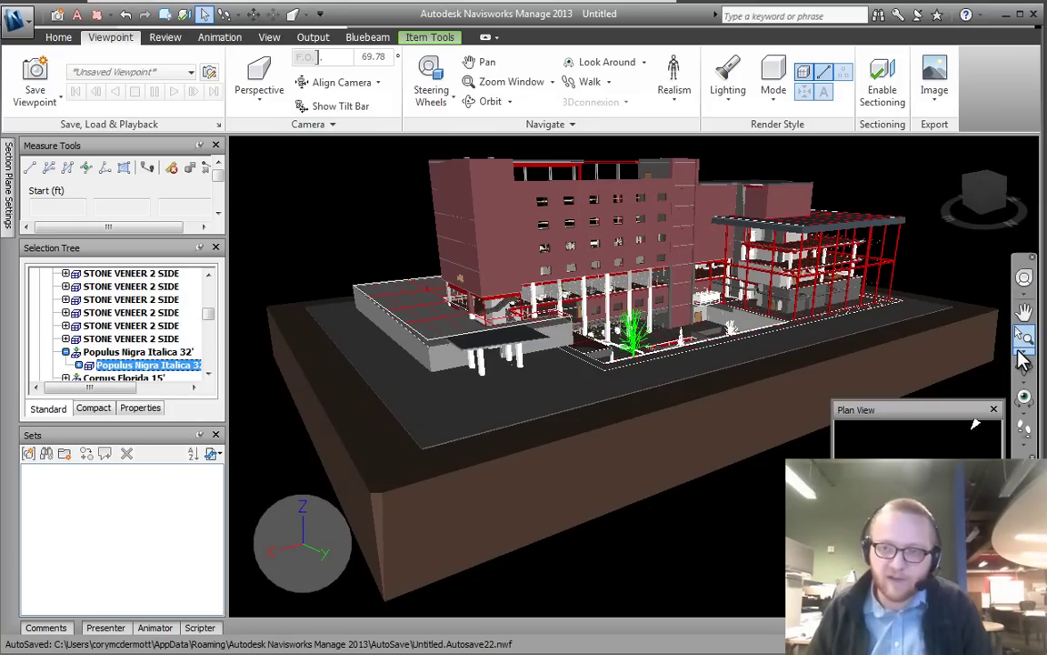
click(1024, 353)
click(998, 402)
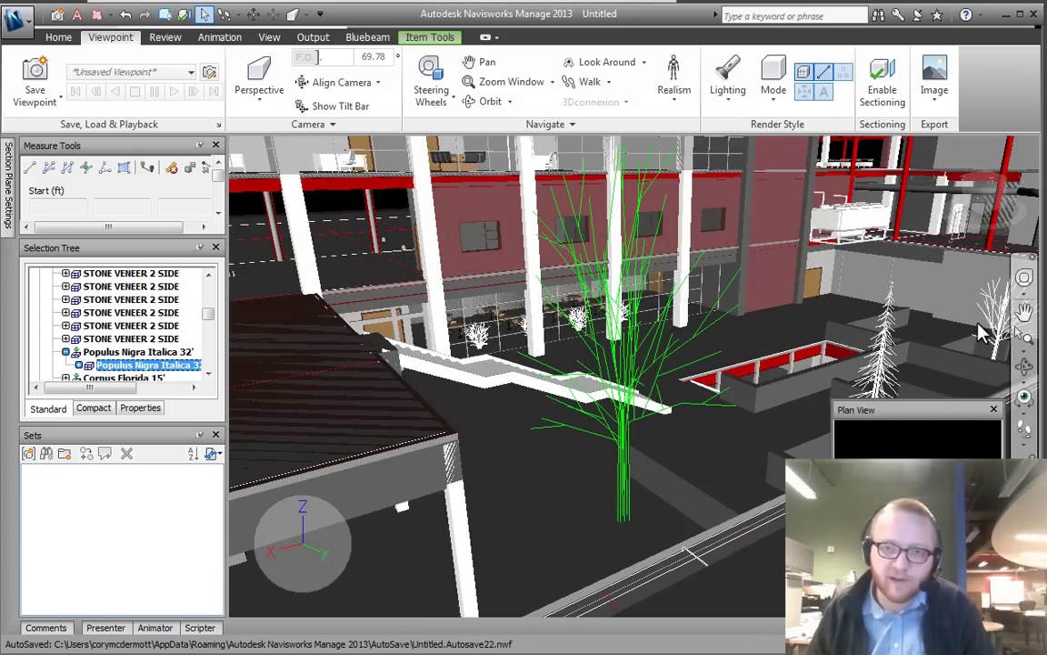
click(1005, 331)
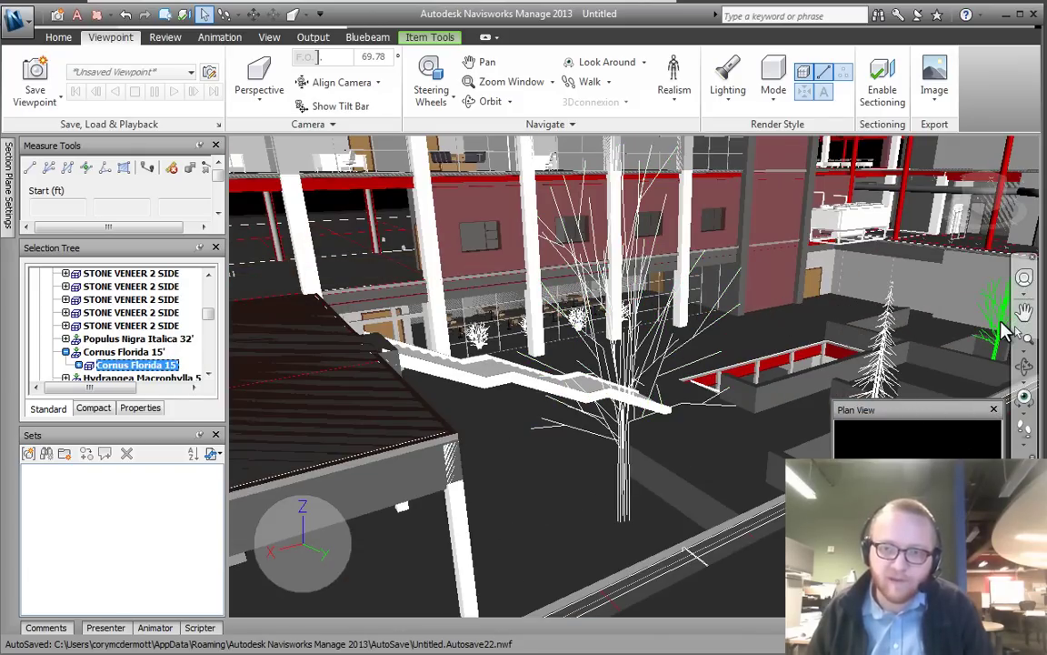
click(1025, 336)
click(1025, 311)
Step: Select the air-cooled chiller and zoom and orbit around it to inspect its fans and sides
drag(613, 295, 602, 370)
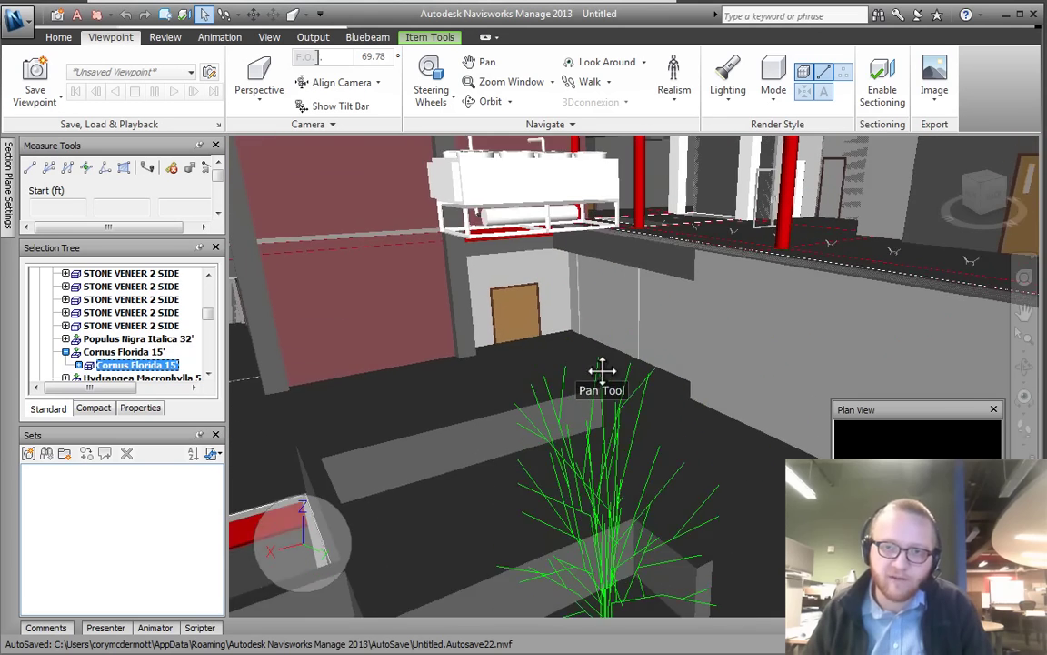
middle_drag(602, 370, 602, 409)
click(485, 239)
scroll(486, 241, up, 3)
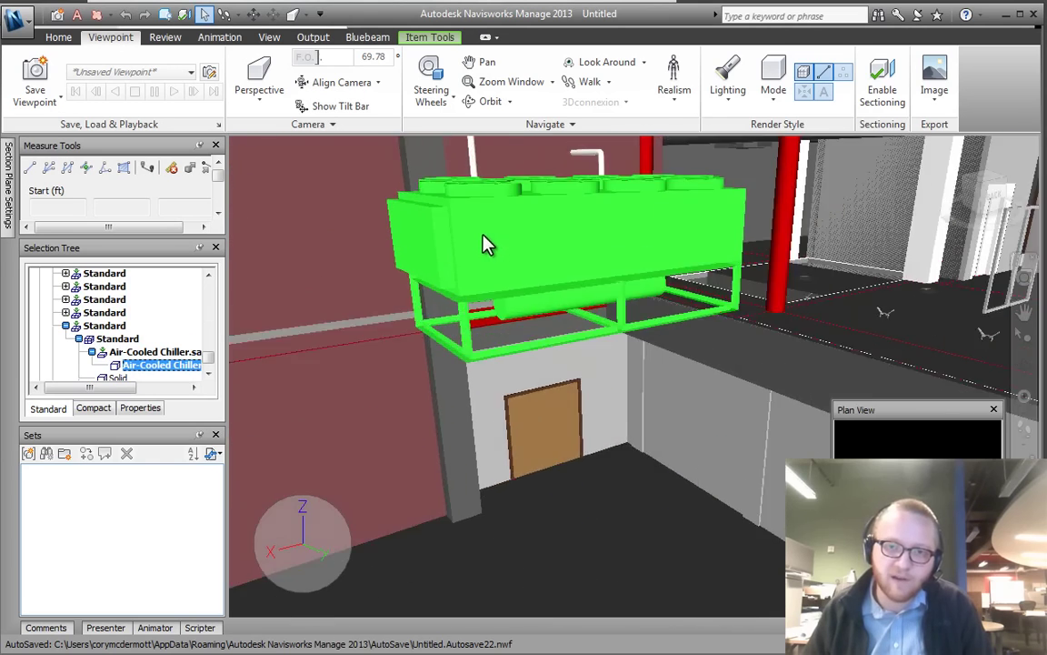
scroll(489, 273, up, 3)
shift+middle_drag(488, 329, 496, 339)
scroll(494, 329, down, 5)
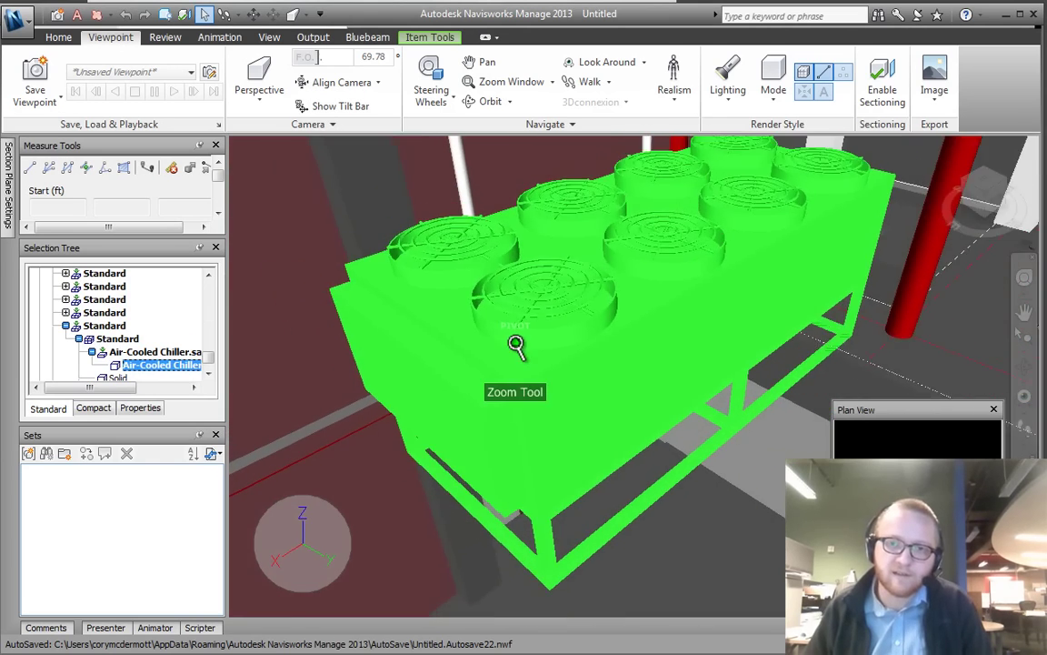
shift+middle_drag(519, 409, 523, 362)
scroll(535, 400, down, 4)
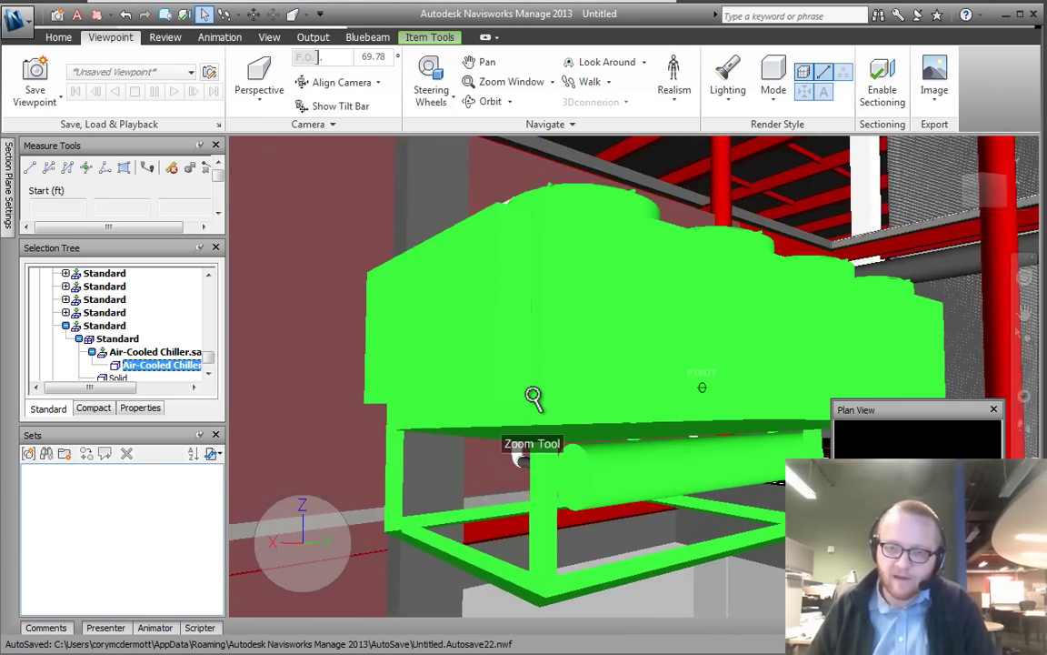
mouse_move(537, 453)
shift+middle_down()
mouse_move(519, 542)
mouse_move(542, 479)
mouse_move(527, 484)
mouse_move(532, 472)
shift+middle_up()
scroll(519, 519, down, 6)
Step: Frame the building front with the chiller below the red multistorey facade
shift+middle_drag(564, 571, 602, 538)
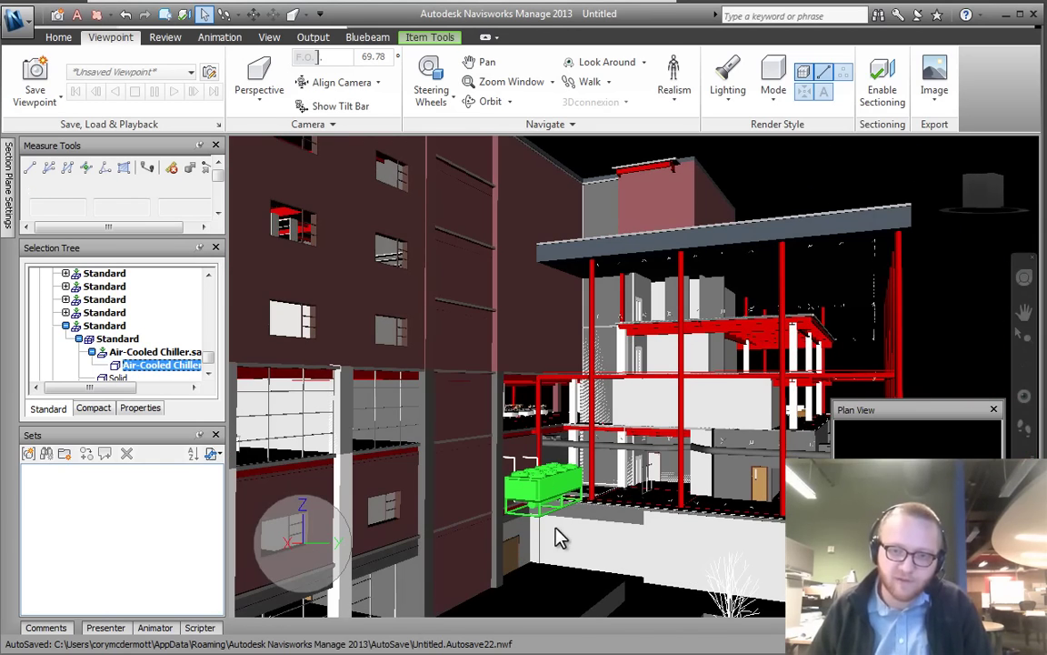
scroll(538, 537, down, 4)
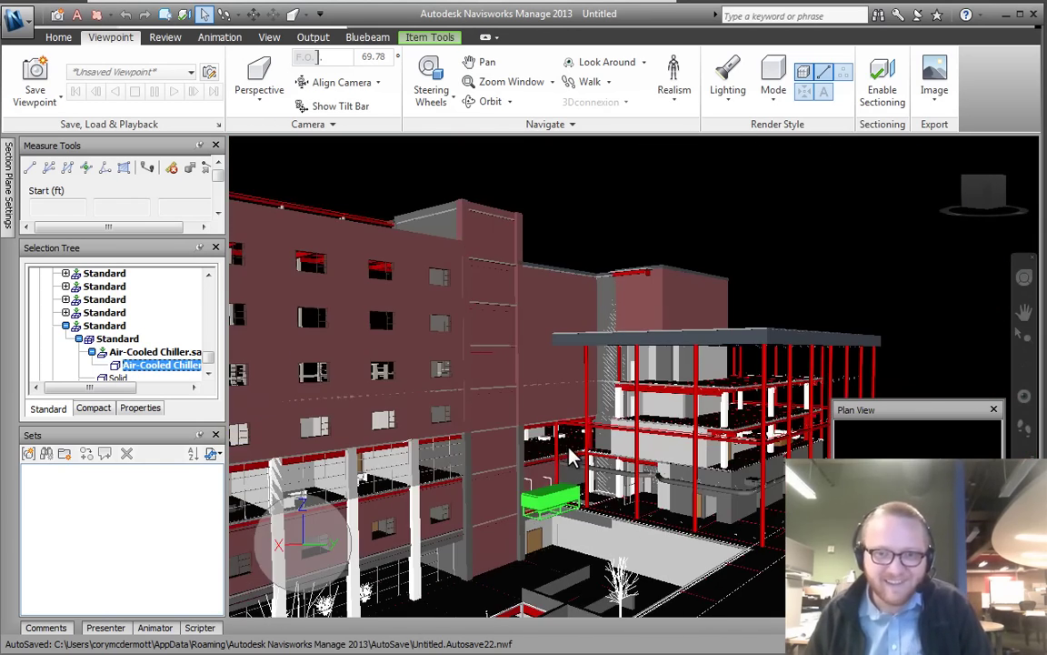
scroll(510, 461, up, 3)
middle_drag(528, 491, 629, 387)
scroll(629, 387, down, 3)
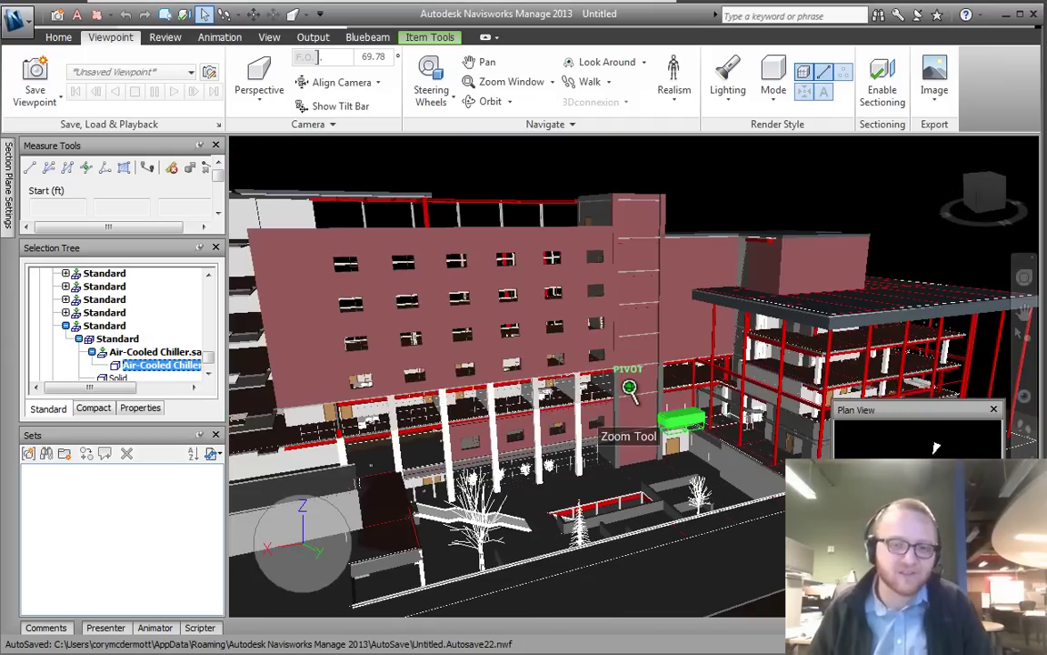